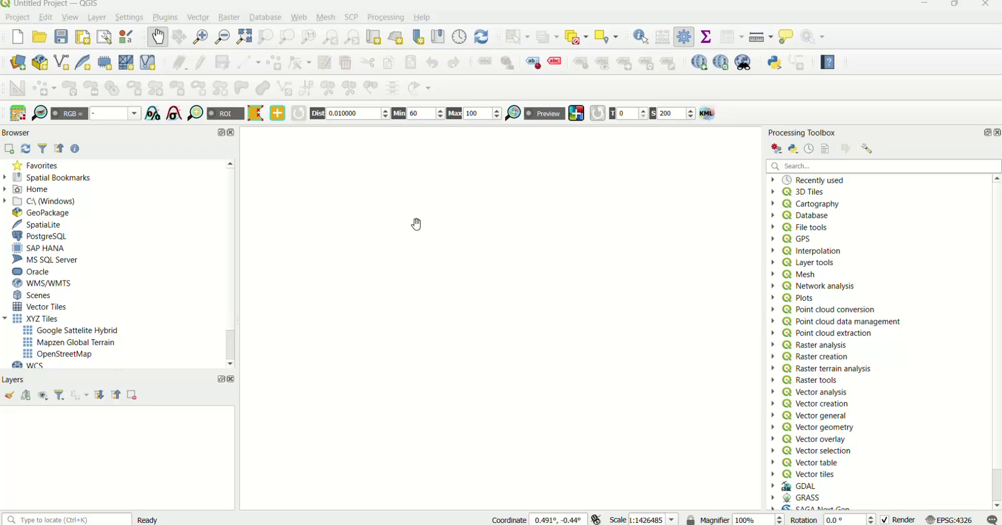
# Step: Start adding a vector layer from file and browse for its dataset in the PG_2 folder
pyautogui.click(98, 20)
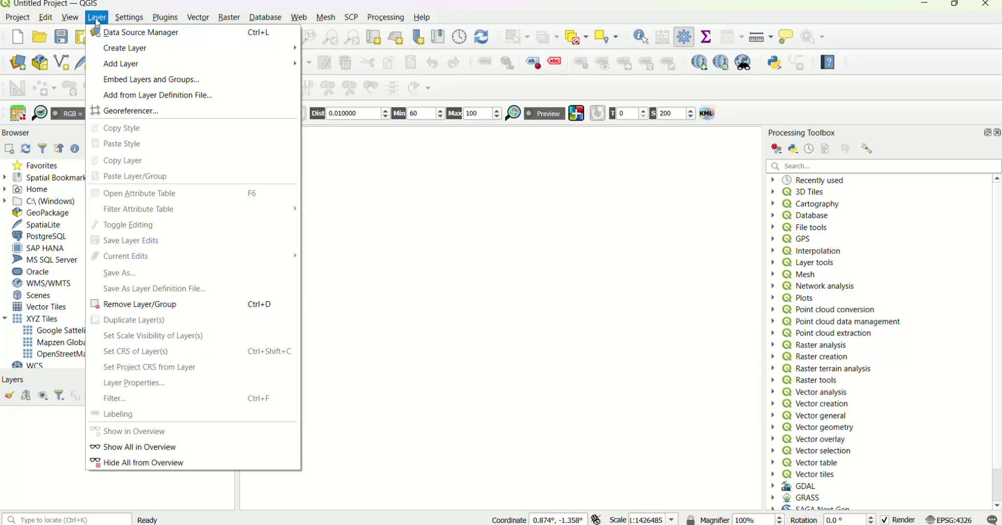
pyautogui.moveTo(208, 64)
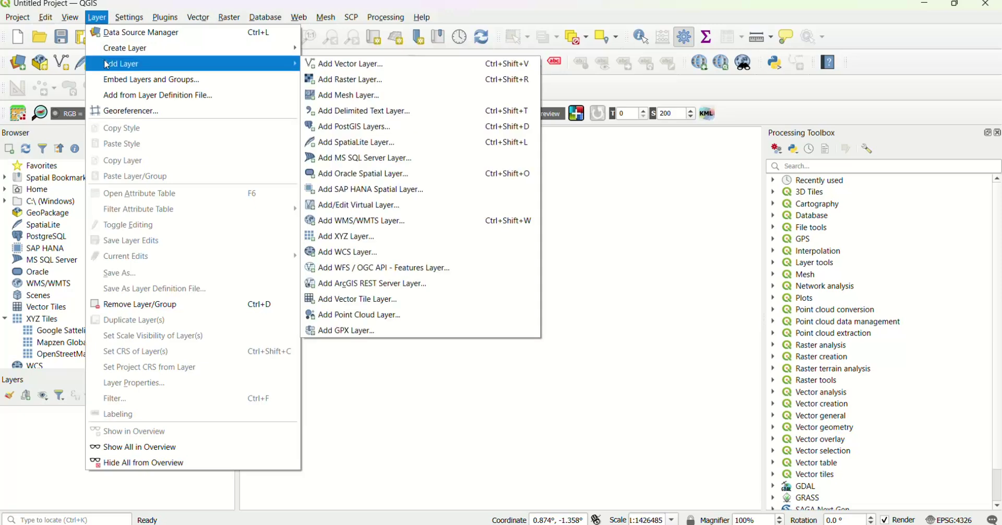
pyautogui.click(377, 65)
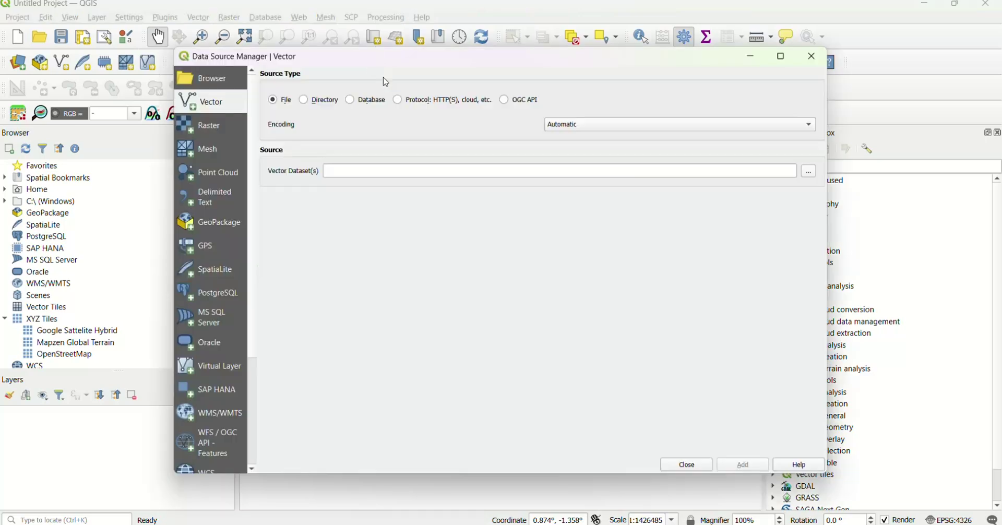
pyautogui.click(809, 172)
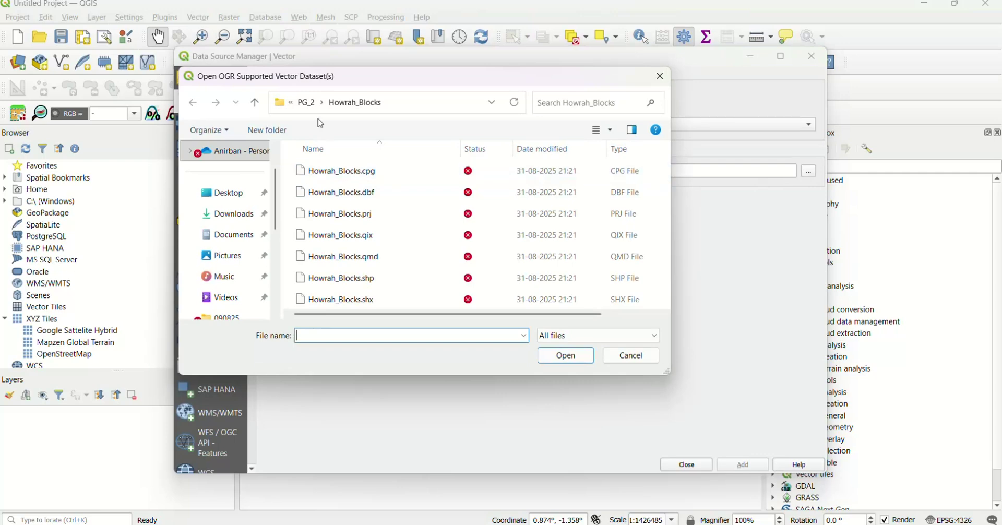
pyautogui.click(307, 103)
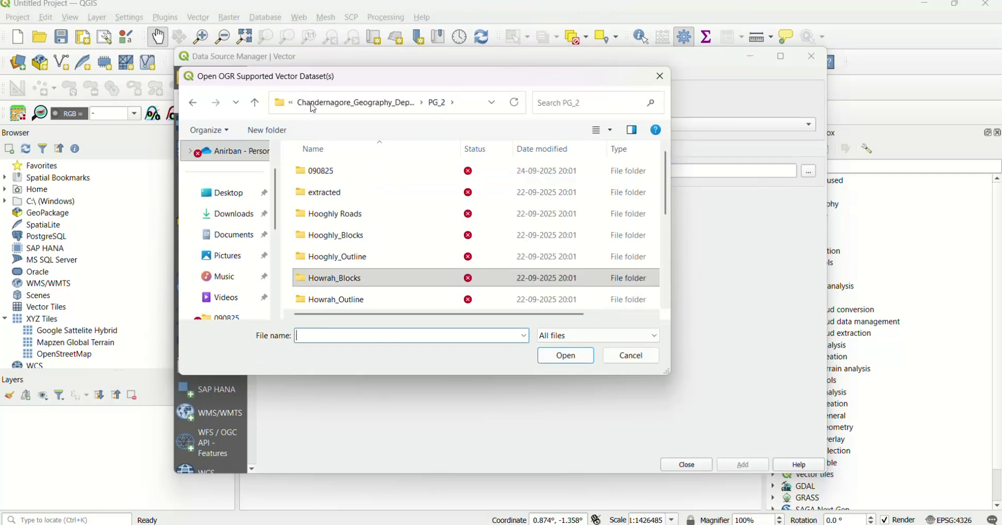
# Step: Look through the files in the 090825 folder for a vector dataset to load
pyautogui.doubleClick(351, 174)
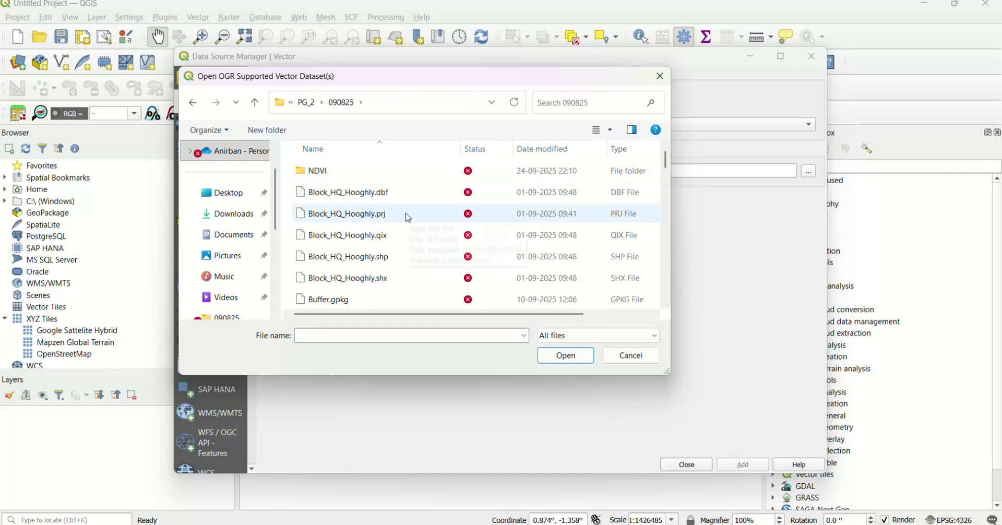
pyautogui.scroll(-2, 409, 218)
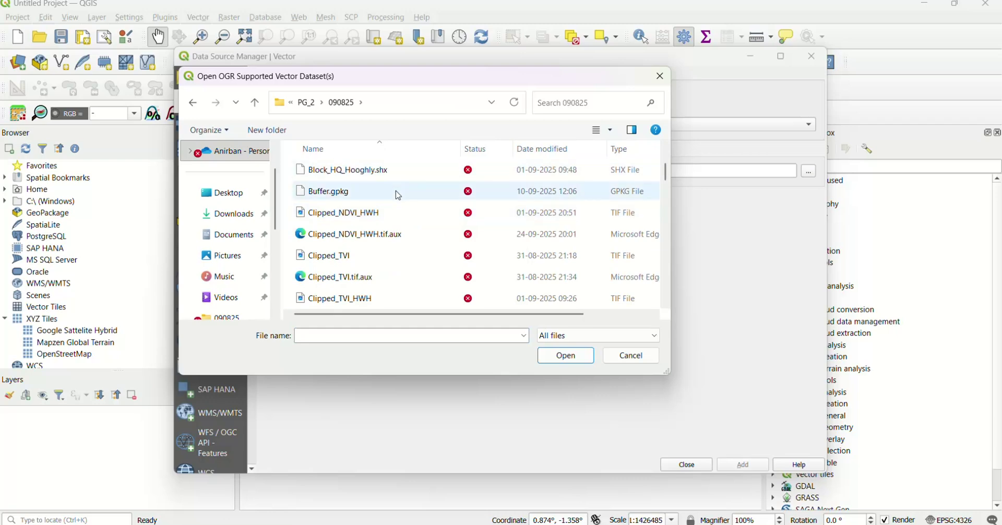
pyautogui.scroll(-3, 403, 200)
pyautogui.scroll(-5, 402, 201)
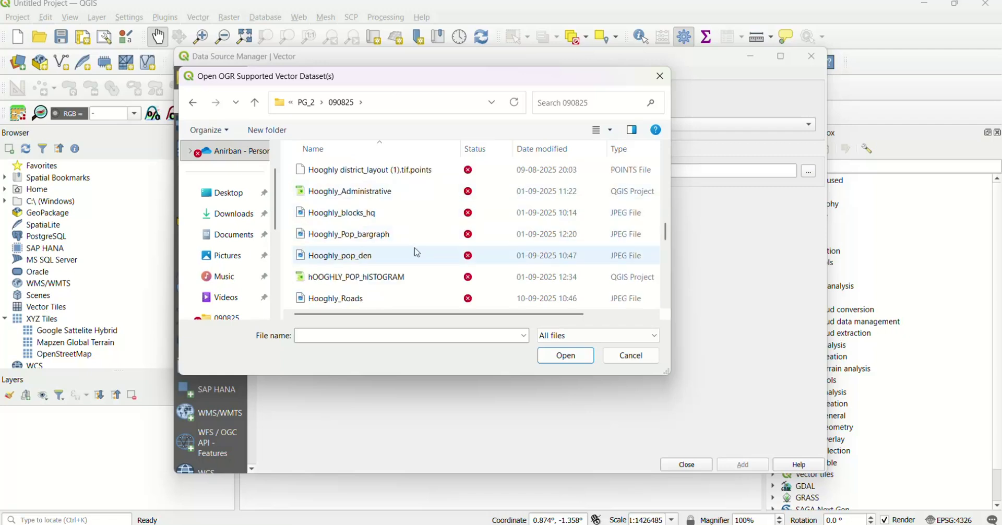
pyautogui.scroll(-2, 417, 255)
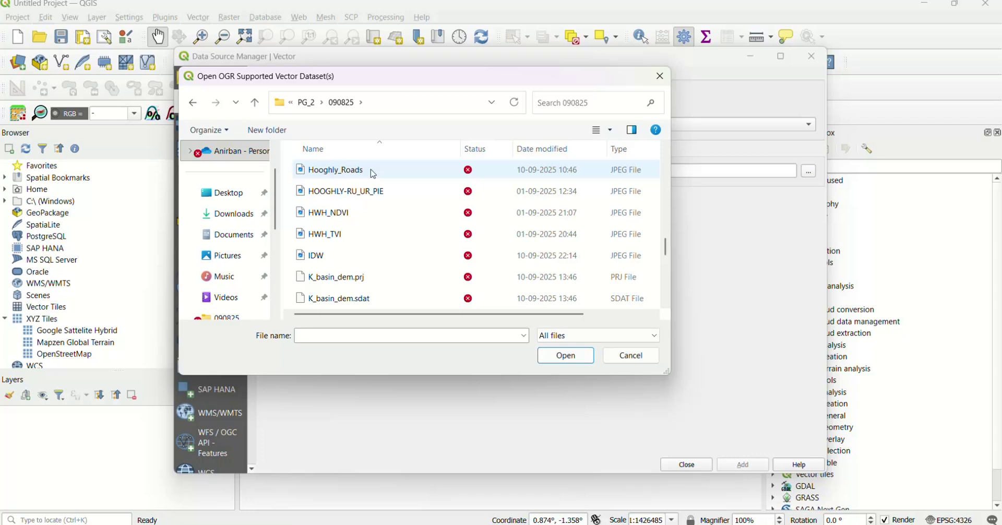
pyautogui.scroll(1, 410, 224)
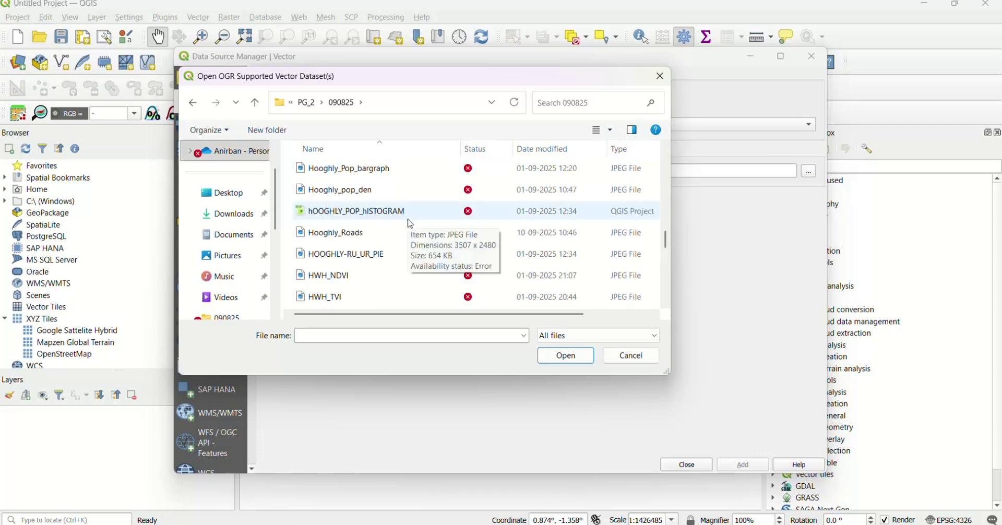
pyautogui.scroll(-2, 410, 223)
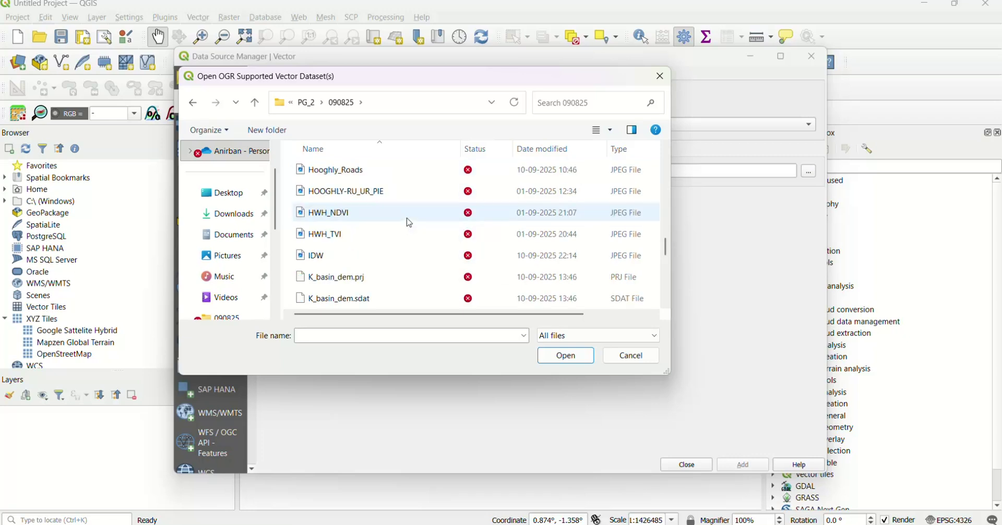
pyautogui.scroll(-1, 410, 224)
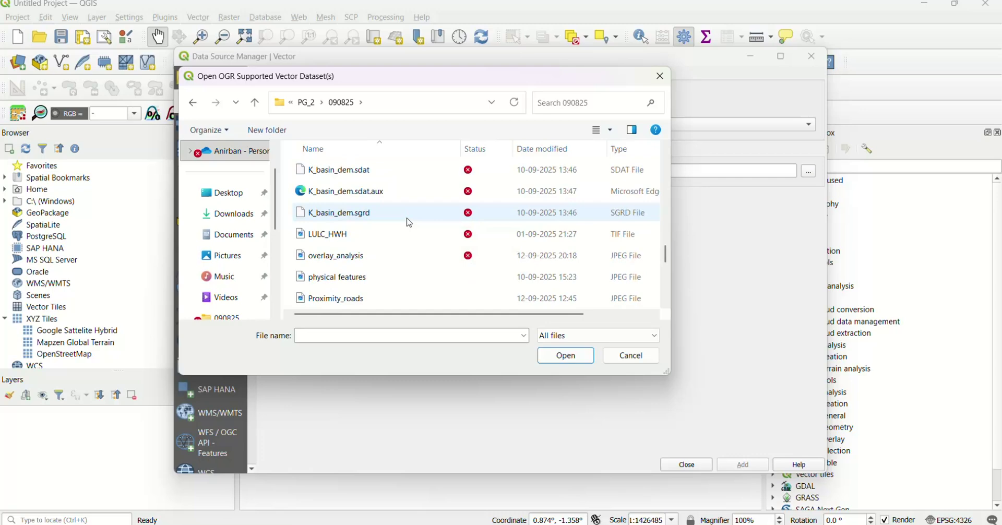
pyautogui.scroll(-1, 410, 223)
pyautogui.scroll(-1, 410, 223)
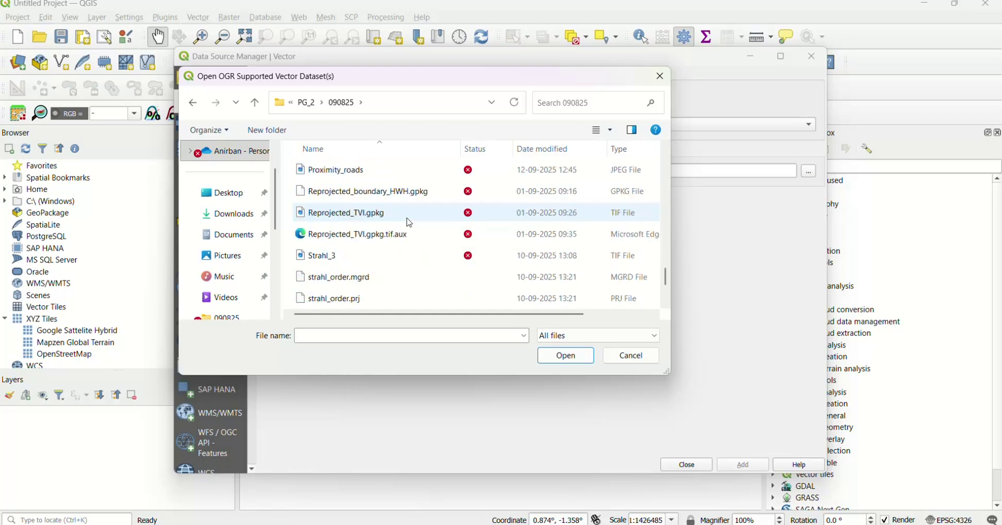
# Step: Add the Hooghly_Blocks.shp shapefile from the Hooghly_Blocks folder in PG_2 to the project
pyautogui.hotkey('alt', 'Left')
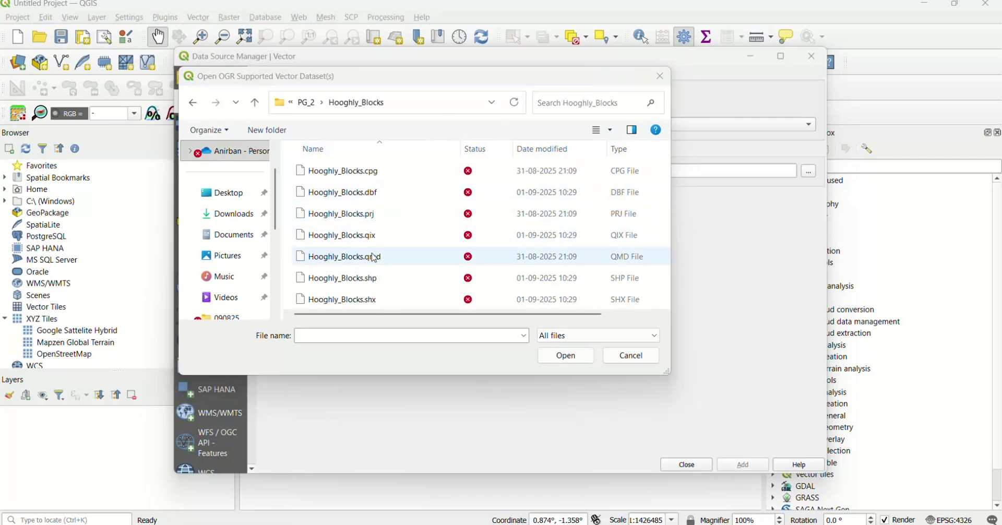
pyautogui.click(379, 280)
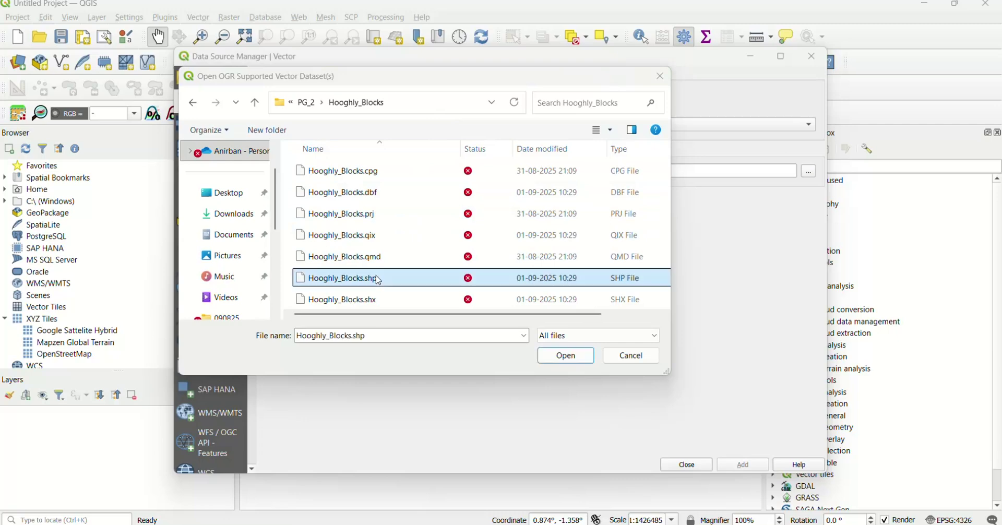
pyautogui.click(566, 355)
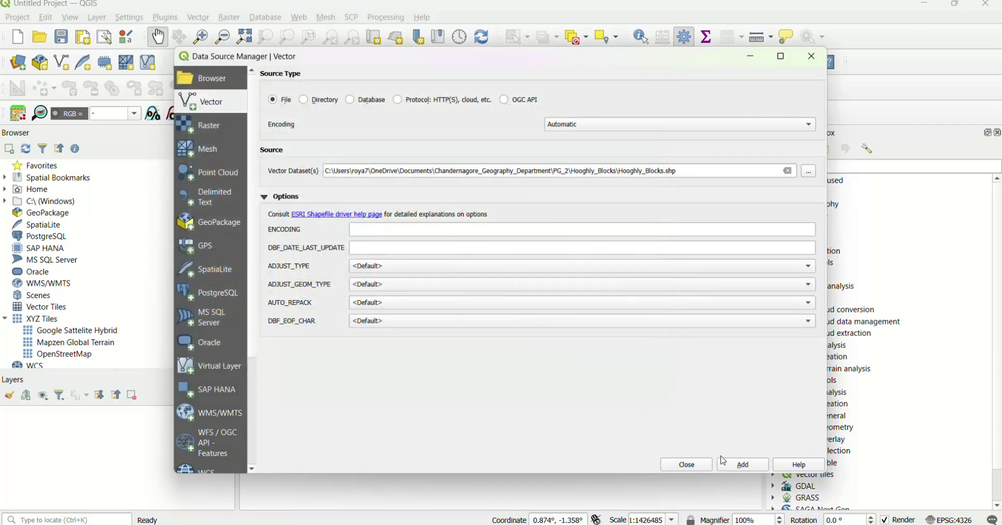
pyautogui.click(743, 465)
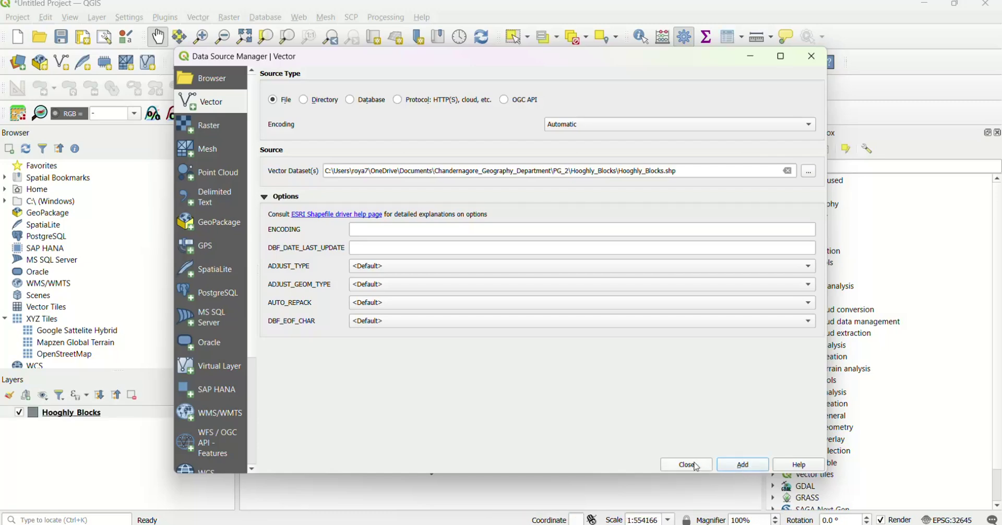
pyautogui.click(693, 463)
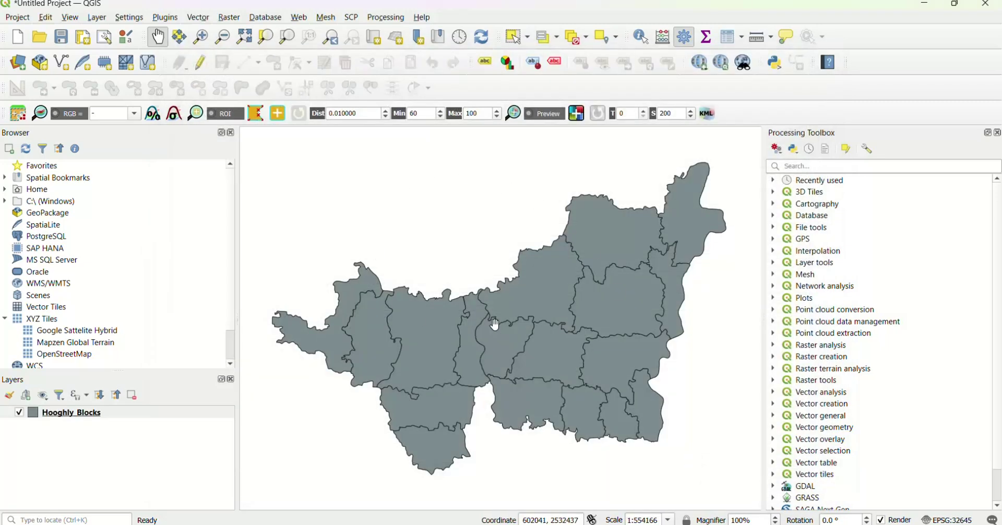
# Step: Start adding another vector layer and browse to the Hooghly Roads folder in PG_2
pyautogui.moveTo(495, 325); pyautogui.dragTo(481, 324)
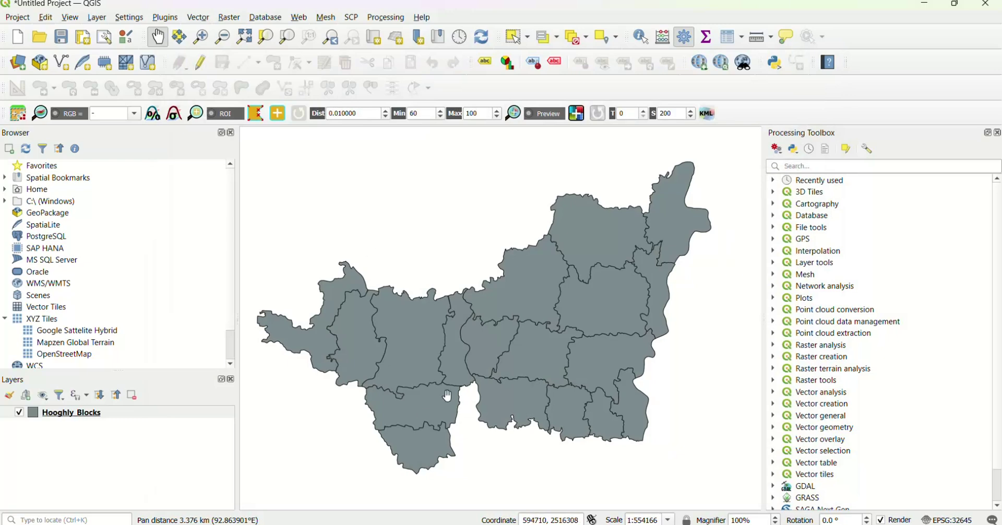
pyautogui.click(95, 17)
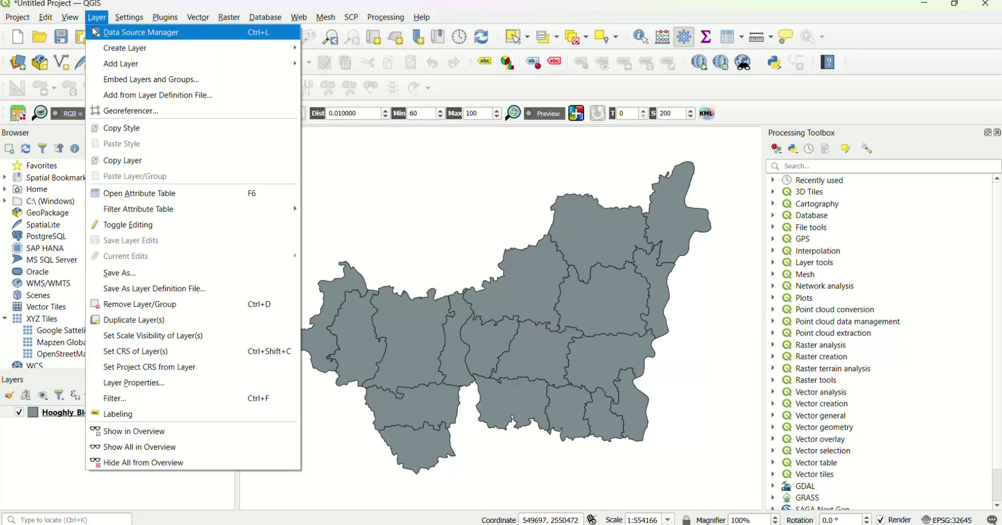
pyautogui.moveTo(105, 64)
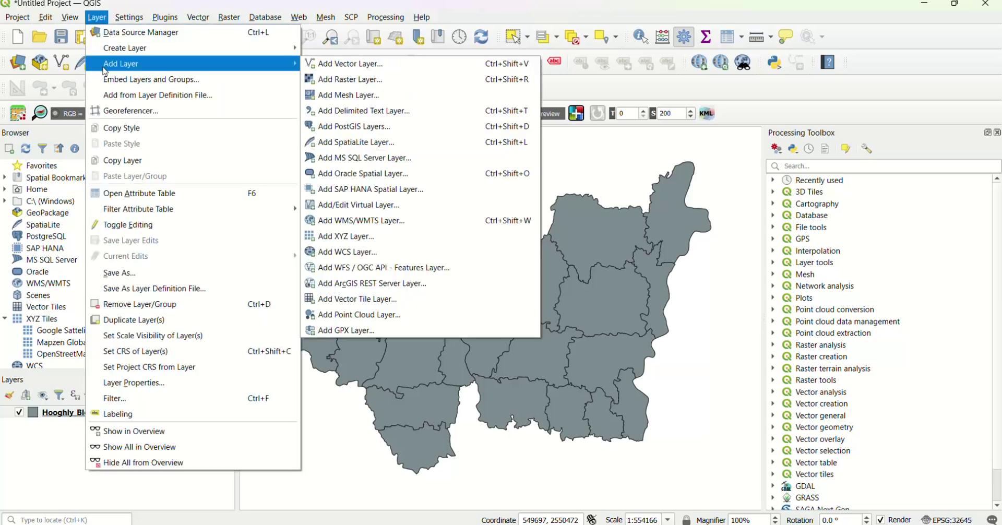
pyautogui.click(341, 65)
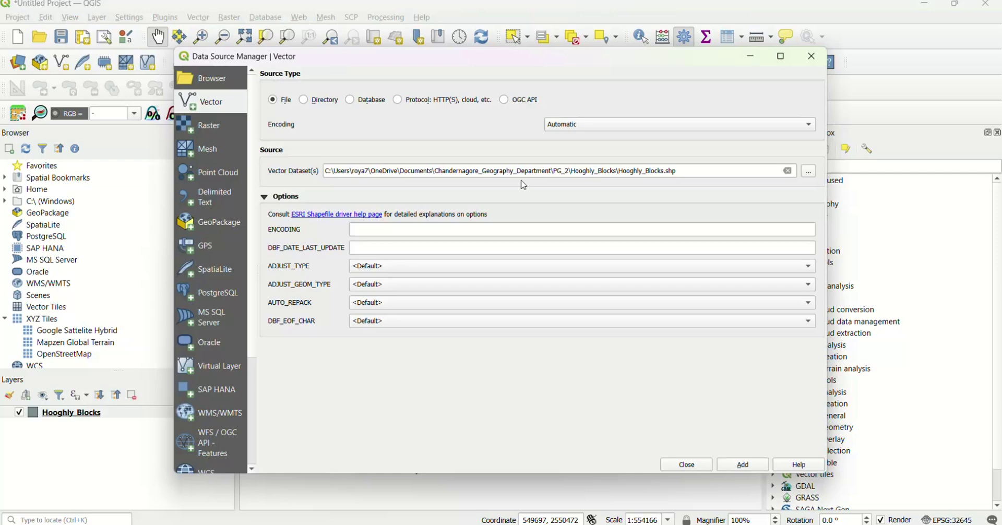
pyautogui.click(811, 174)
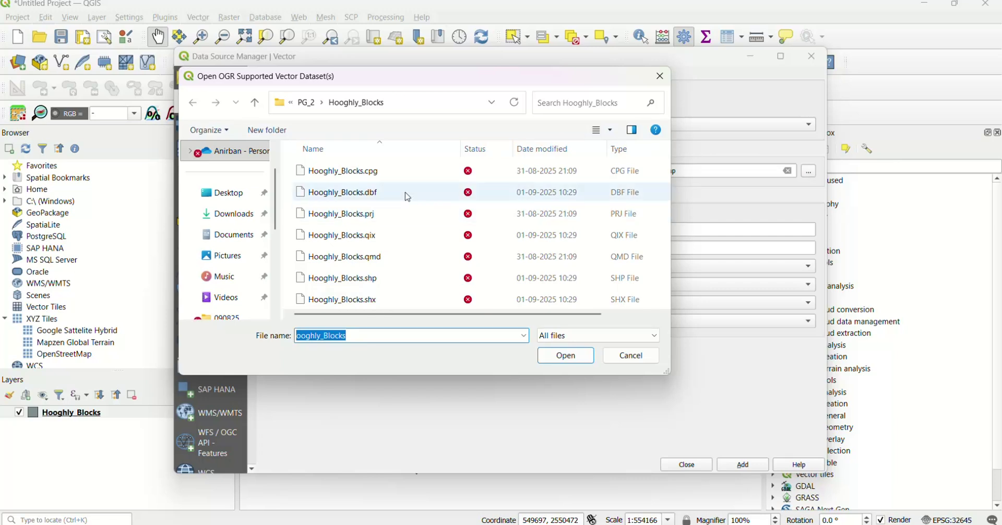
pyautogui.click(310, 103)
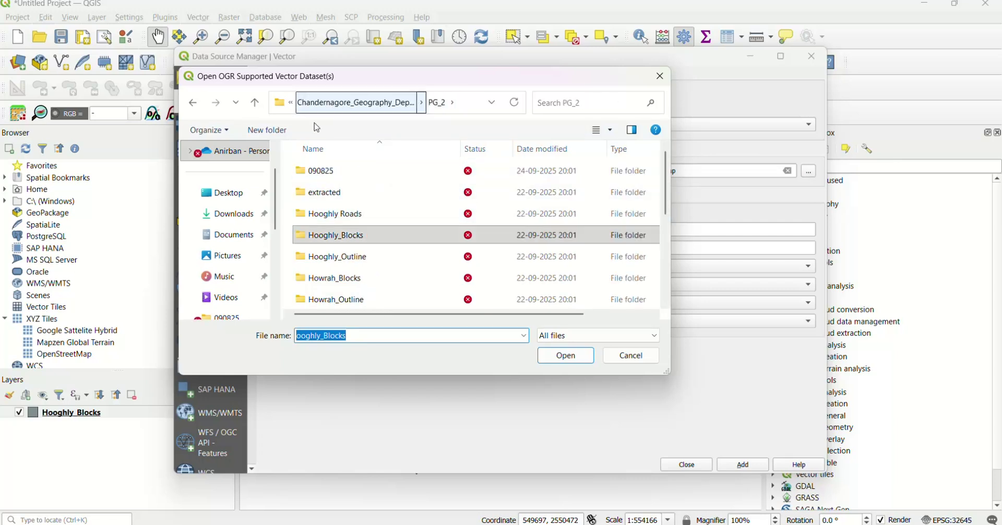
pyautogui.click(358, 219)
pyautogui.doubleClick(358, 220)
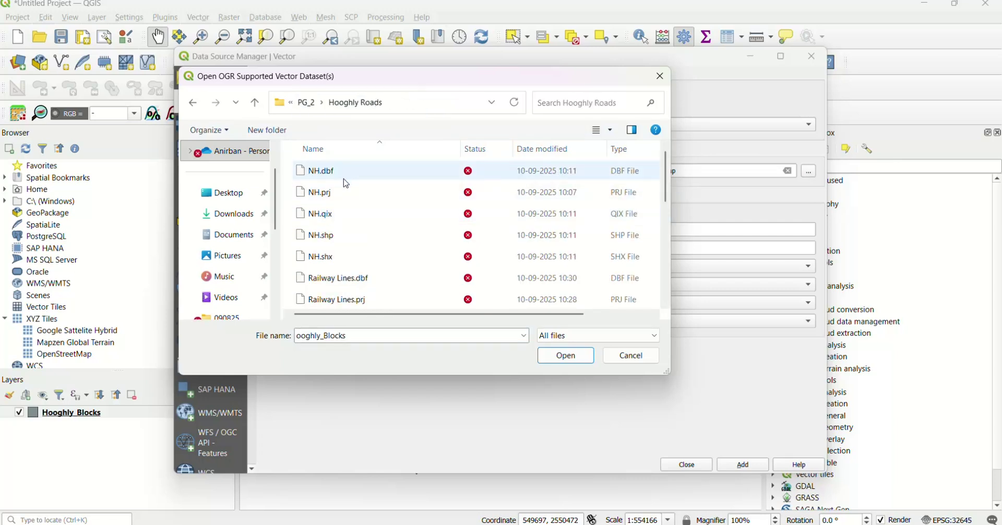
# Step: Add the SH.shp shapefile to the project and close the data source dialog
pyautogui.scroll(-2, 356, 277)
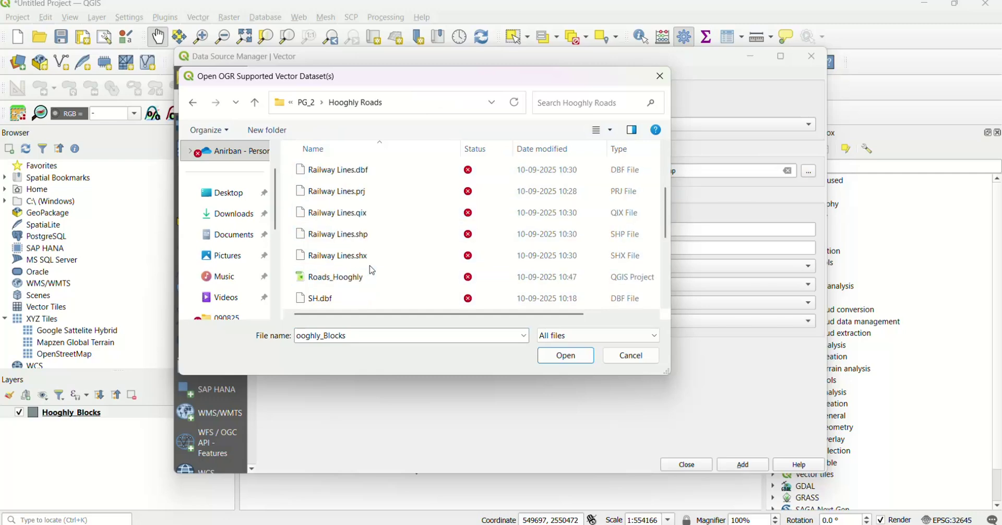
pyautogui.scroll(-2, 372, 270)
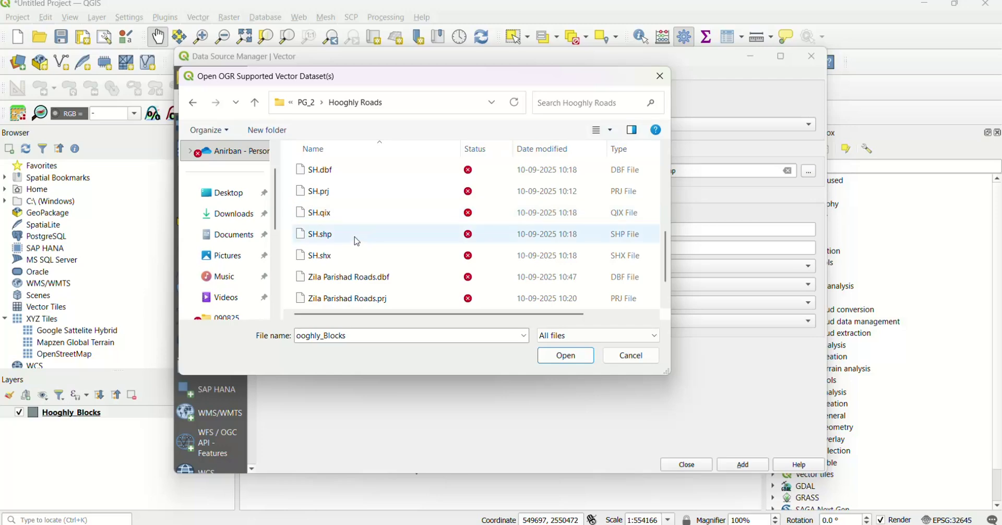
pyautogui.click(357, 239)
pyautogui.click(563, 358)
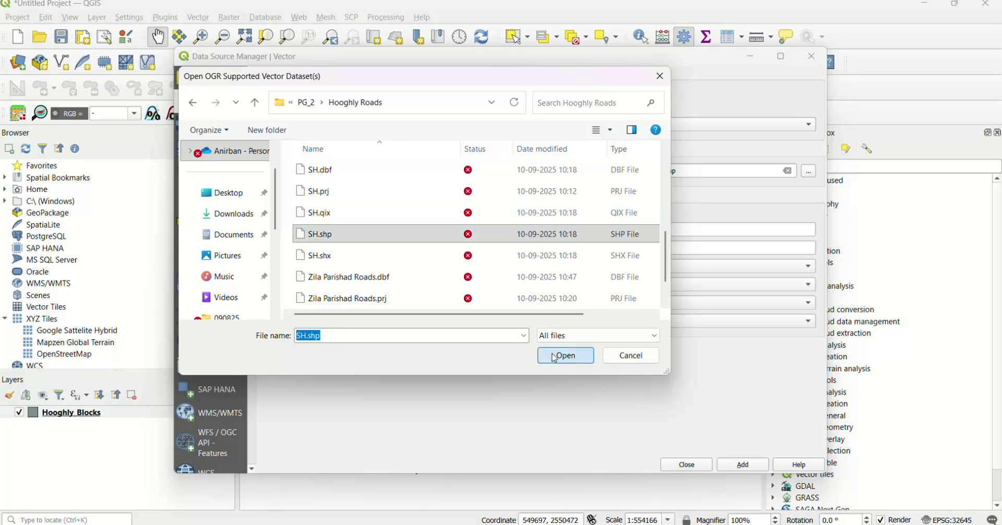
pyautogui.click(744, 465)
pyautogui.click(687, 464)
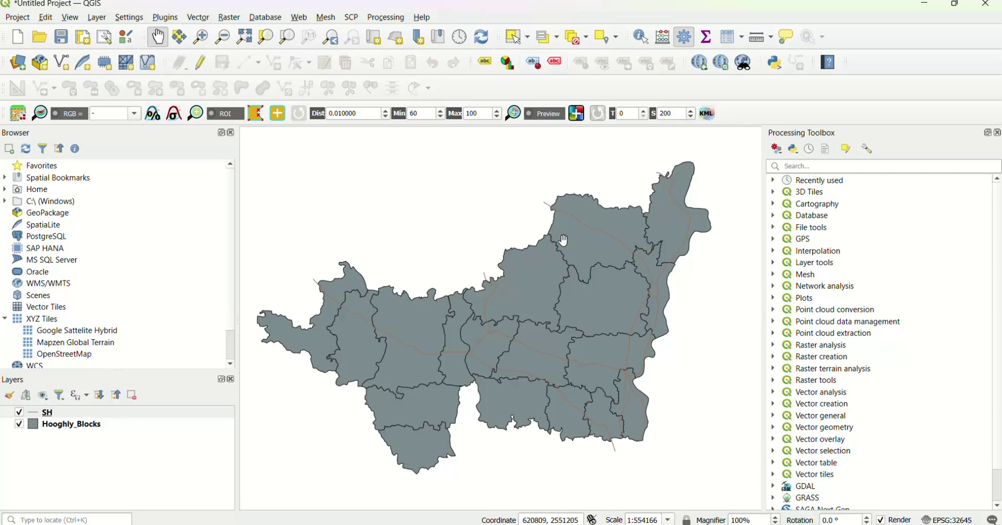
# Step: Give the Hooghly_Blocks layer's simple fill a transparent fill color and apply the symbology
pyautogui.rightClick(79, 427)
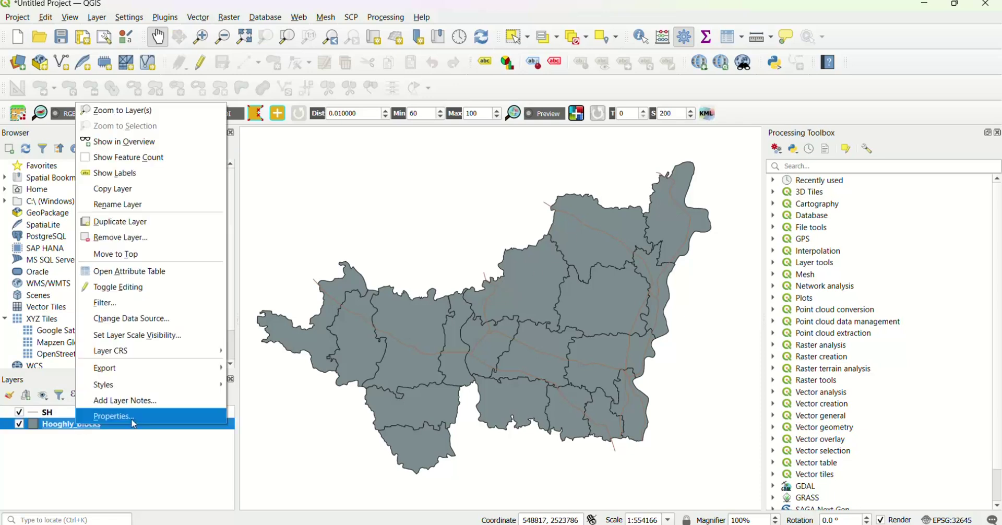
pyautogui.click(114, 416)
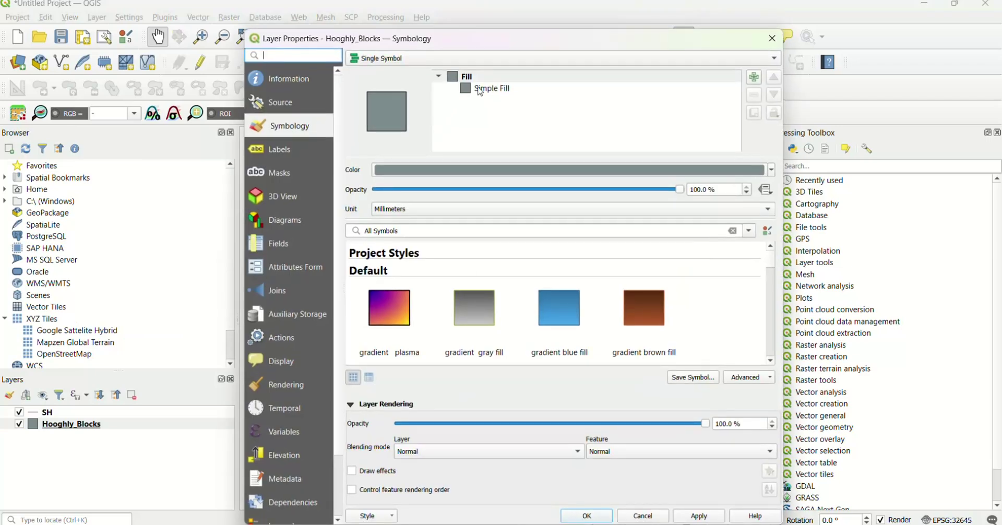
pyautogui.click(485, 89)
pyautogui.click(742, 194)
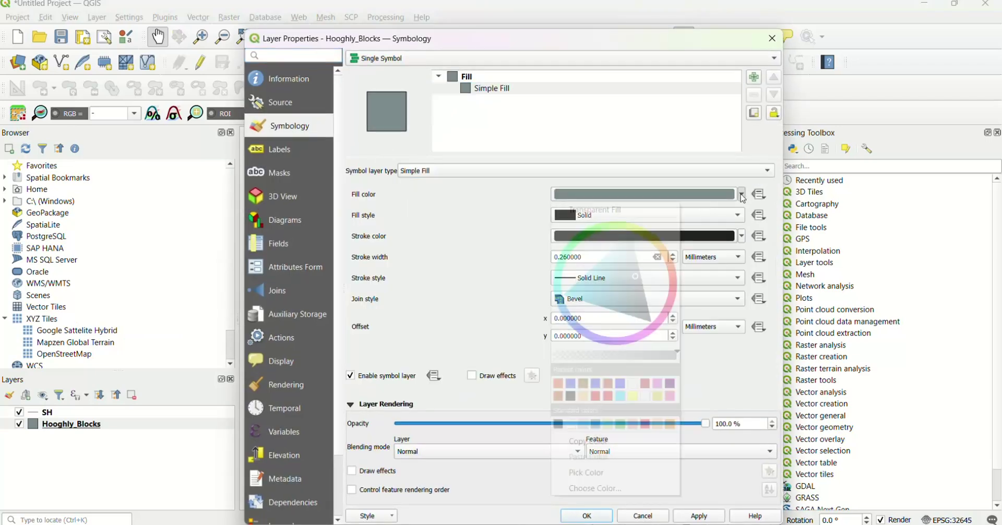
pyautogui.click(568, 214)
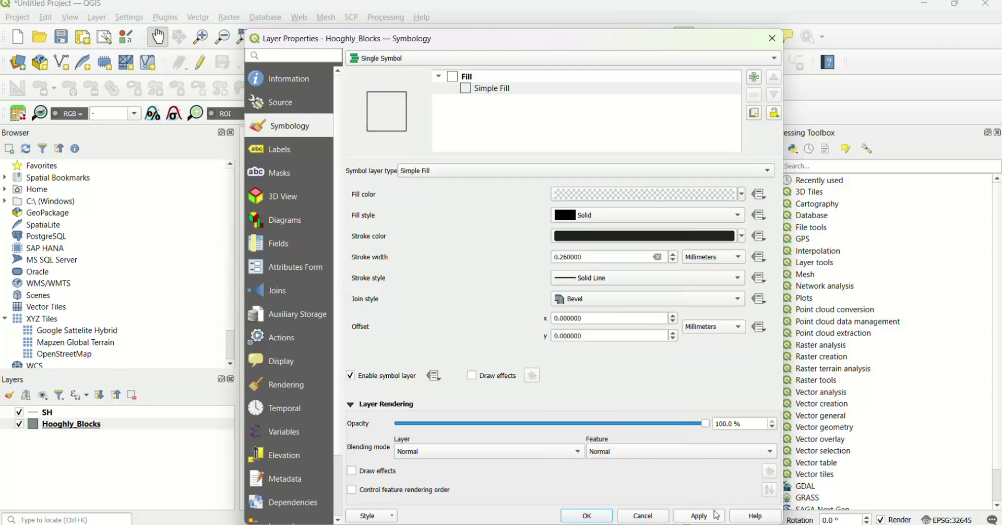
pyautogui.click(699, 516)
pyautogui.click(589, 518)
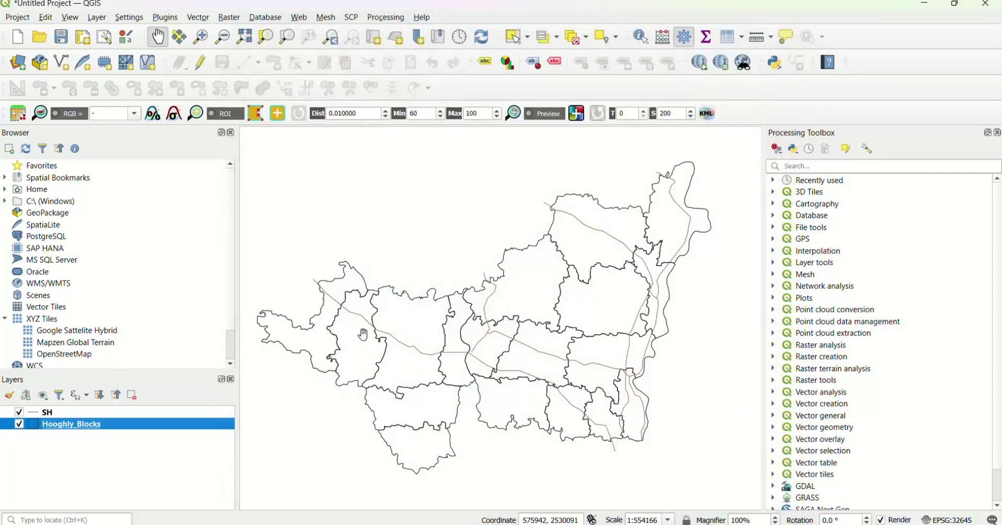
# Step: Change the SH layer's simple line color to red (#eb3010) in its symbology
pyautogui.click(76, 414)
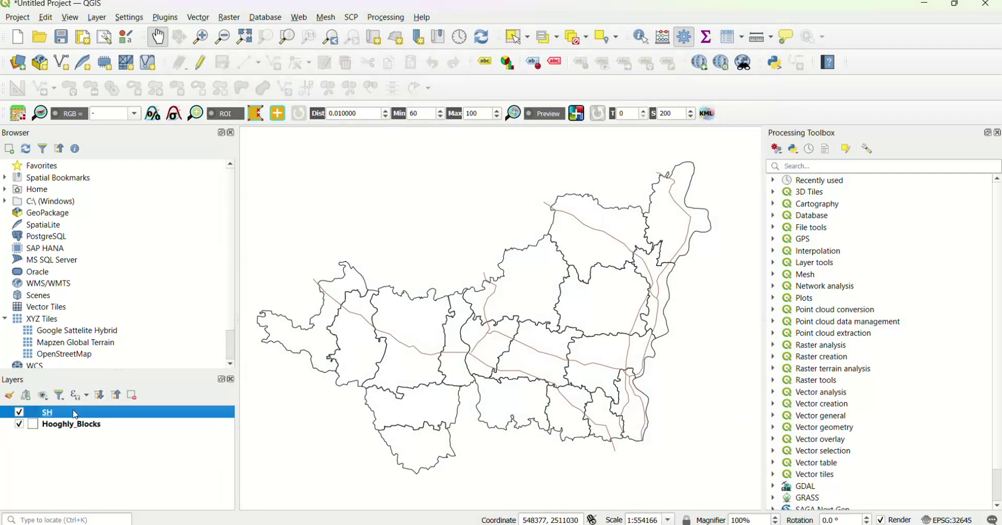
pyautogui.rightClick(75, 414)
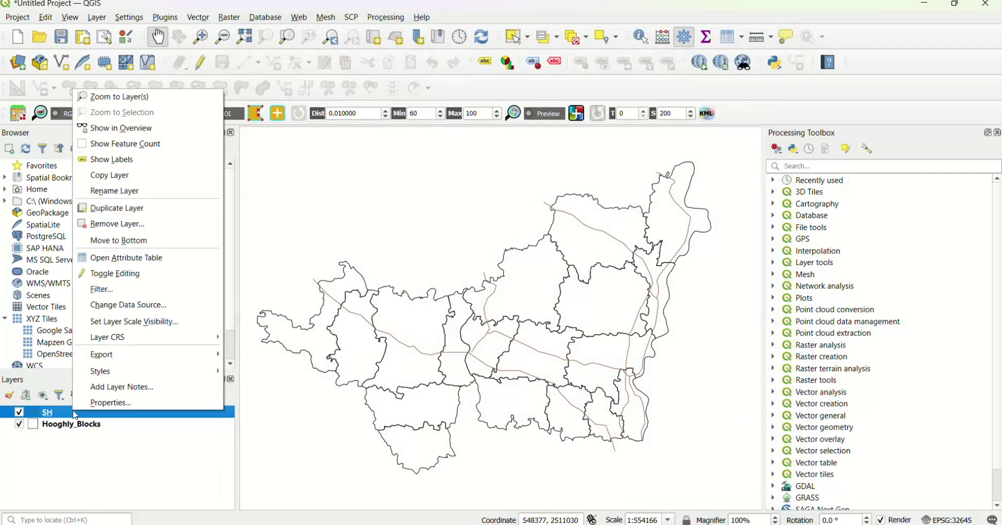
pyautogui.click(127, 405)
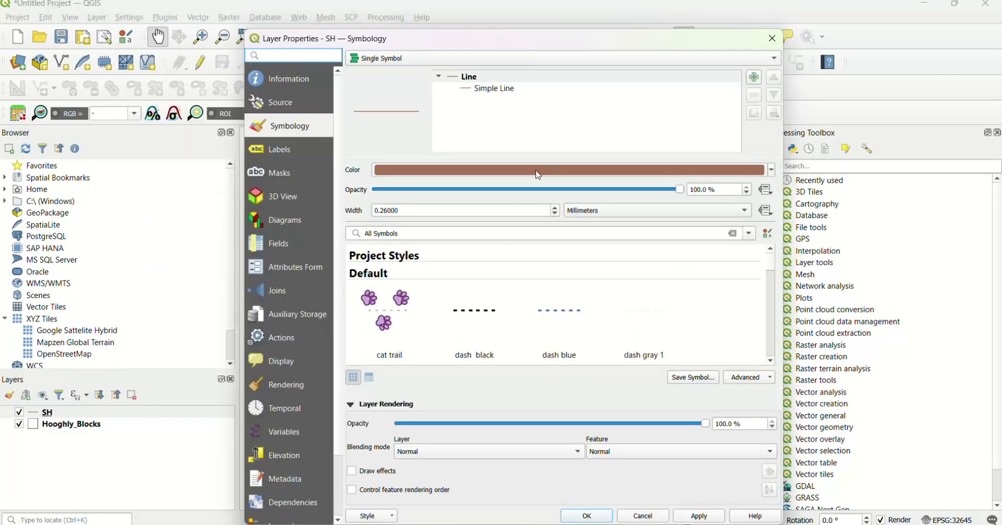
pyautogui.click(504, 88)
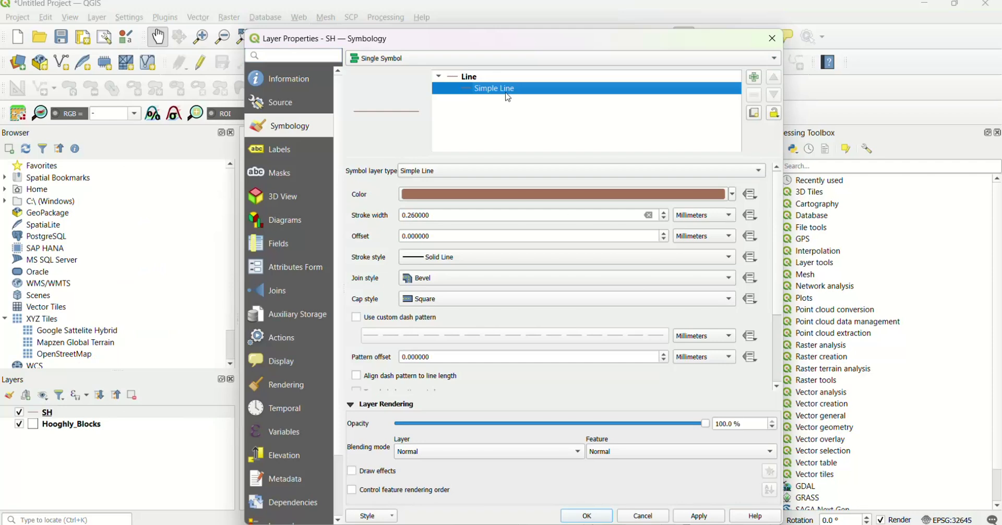
pyautogui.click(561, 200)
pyautogui.click(462, 252)
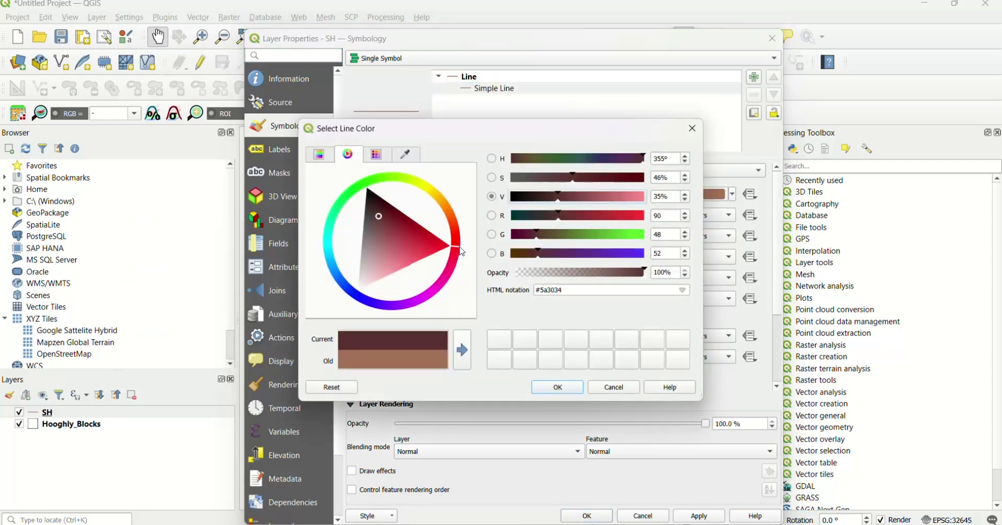
pyautogui.click(638, 217)
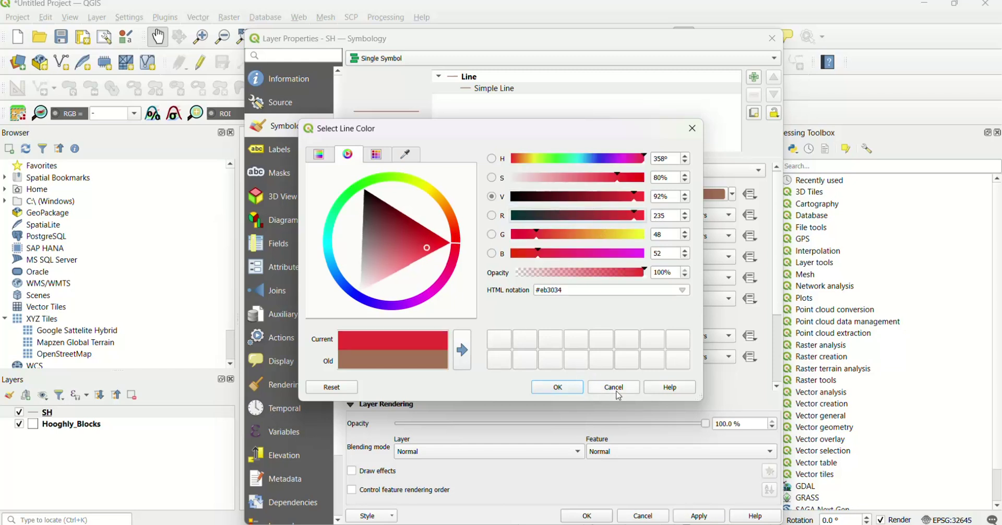
pyautogui.click(521, 255)
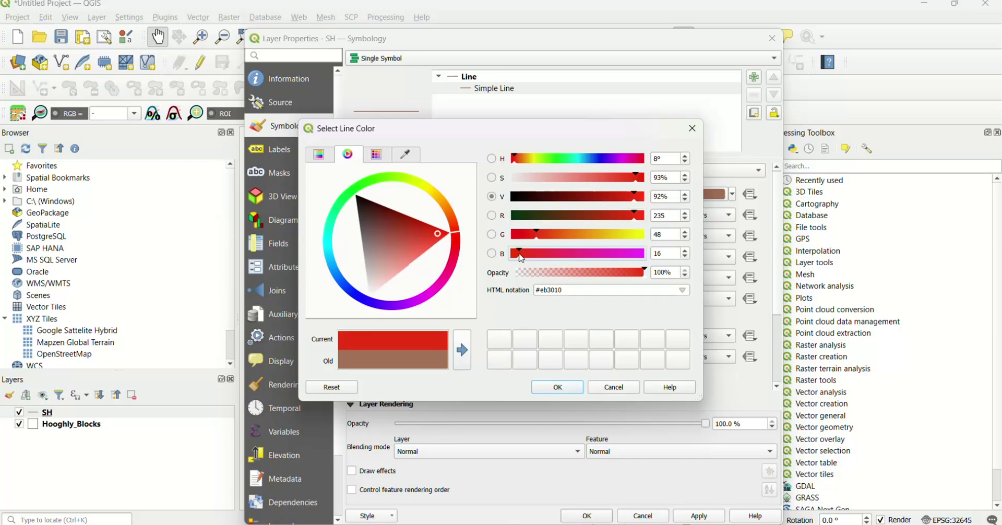
pyautogui.click(557, 387)
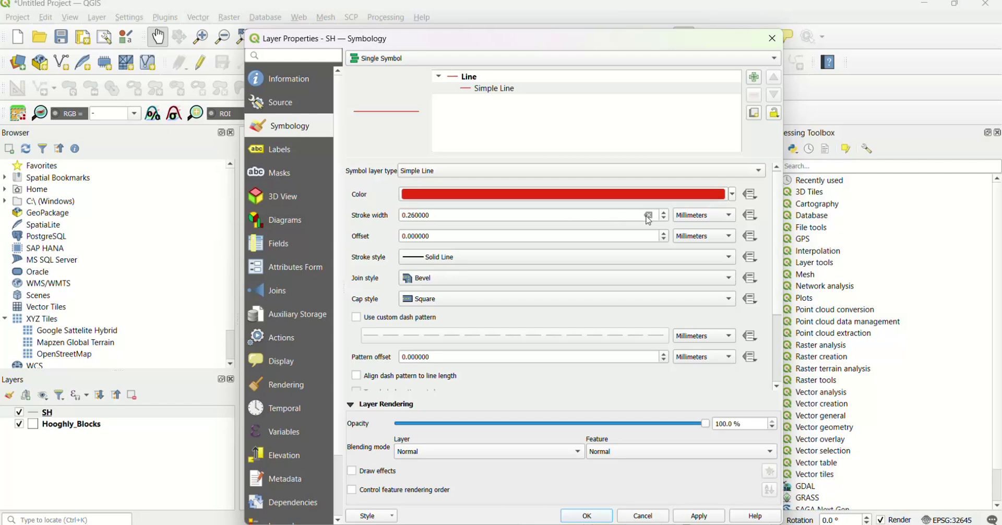
# Step: Set the SH line's stroke width to 0.66 millimeters and apply the symbology
pyautogui.click(666, 212)
pyautogui.click(665, 212)
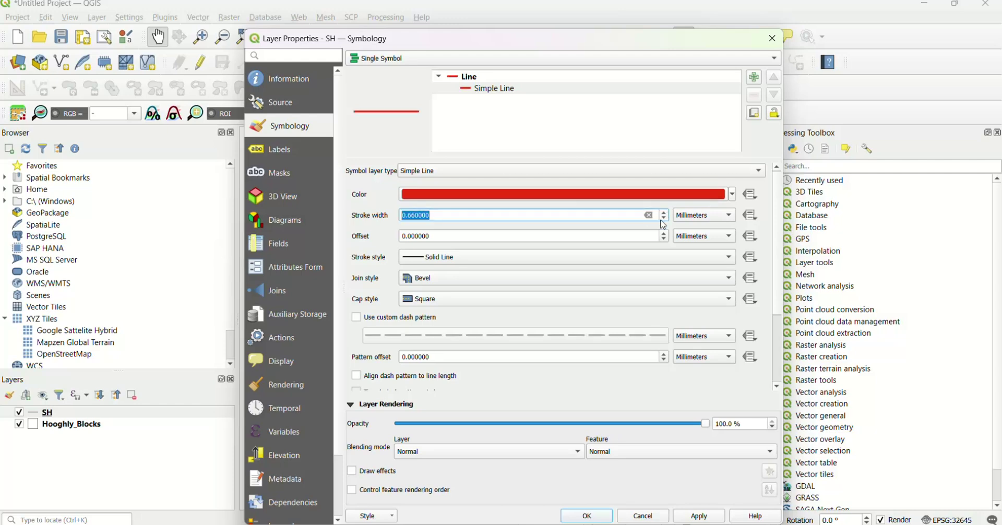
pyautogui.click(699, 516)
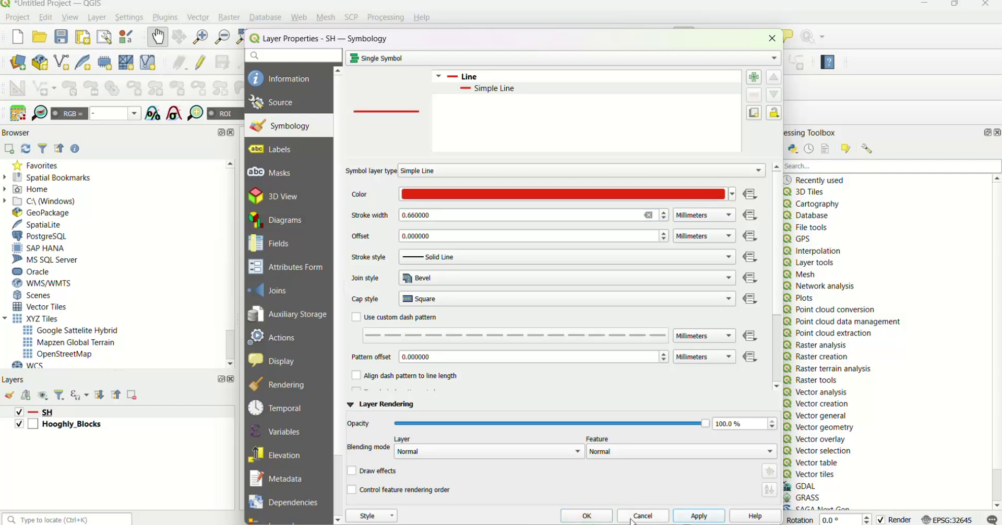
pyautogui.click(587, 516)
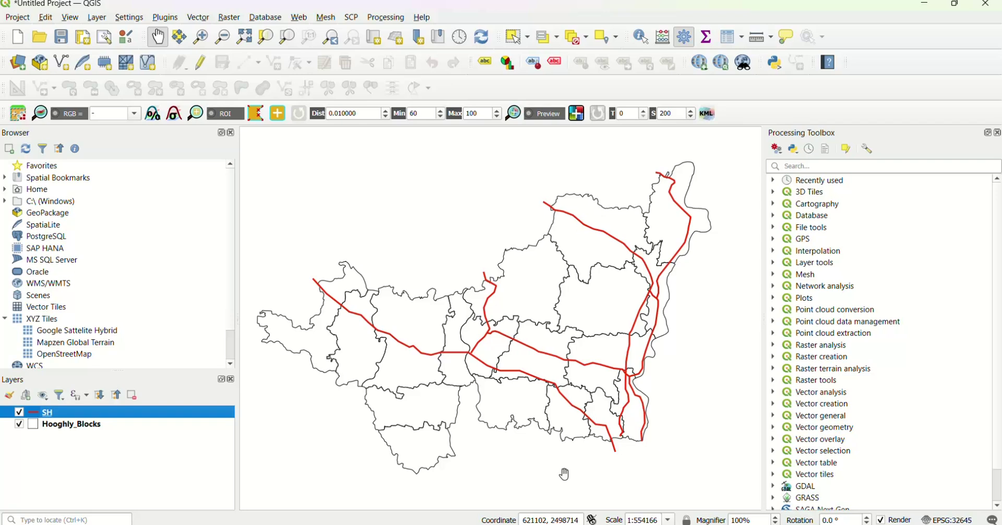
pyautogui.click(202, 19)
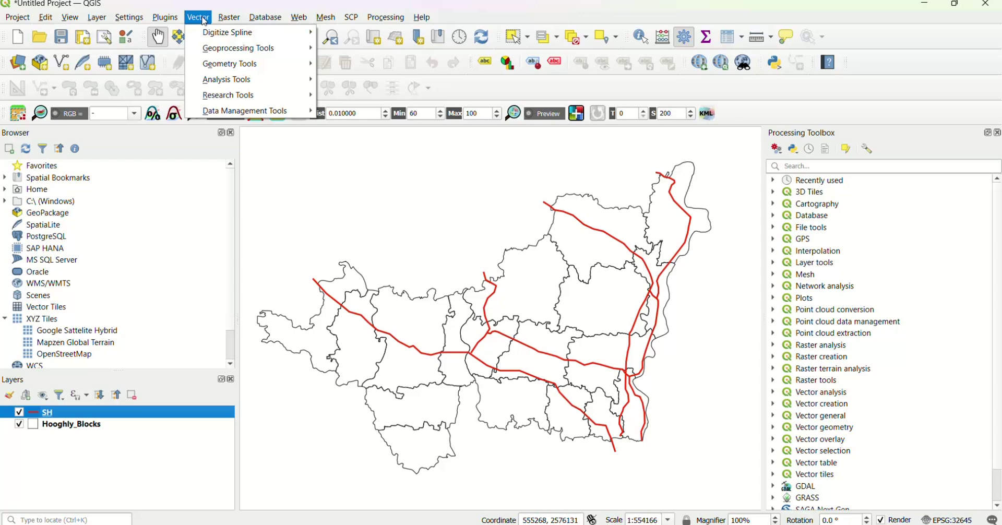
pyautogui.moveTo(210, 51)
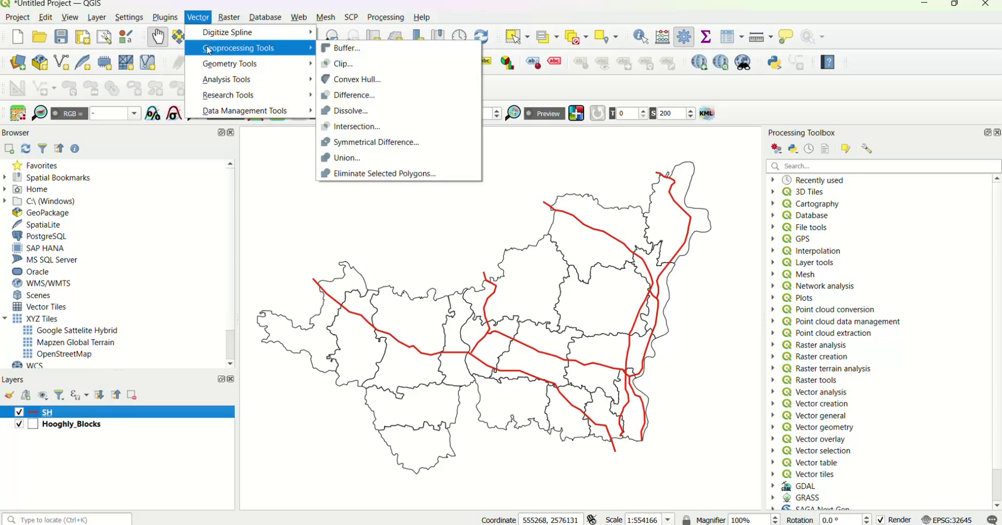
pyautogui.click(358, 53)
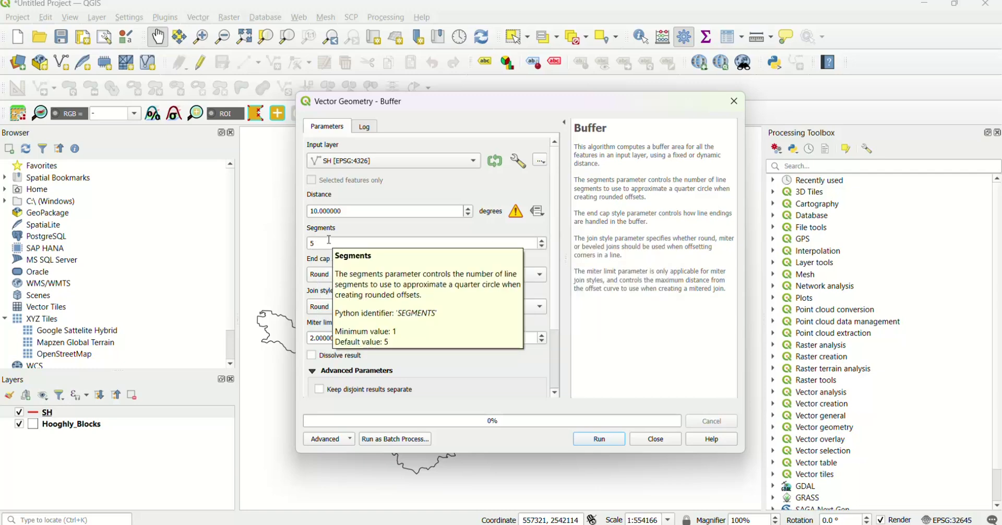
pyautogui.click(314, 211)
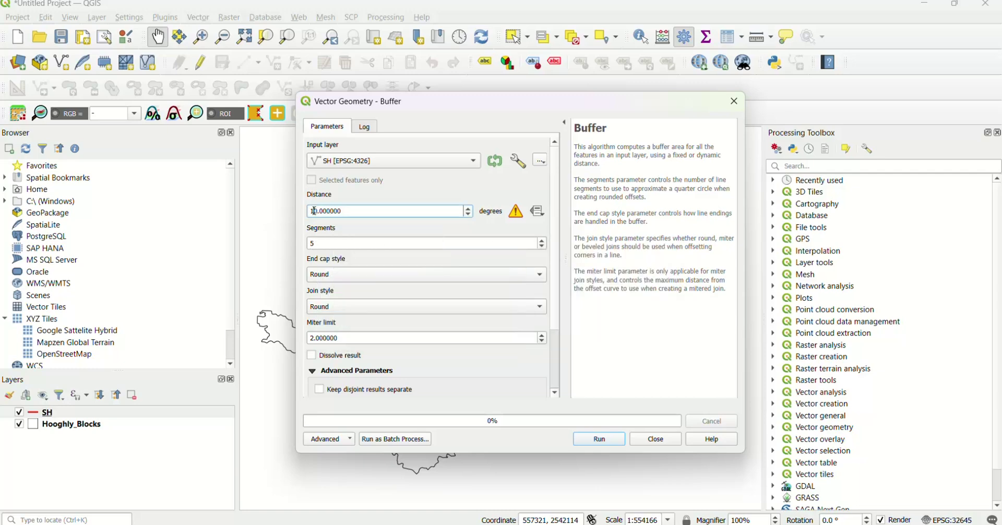
pyautogui.press('BackSpace')
pyautogui.write('500')
pyautogui.click(164, 411)
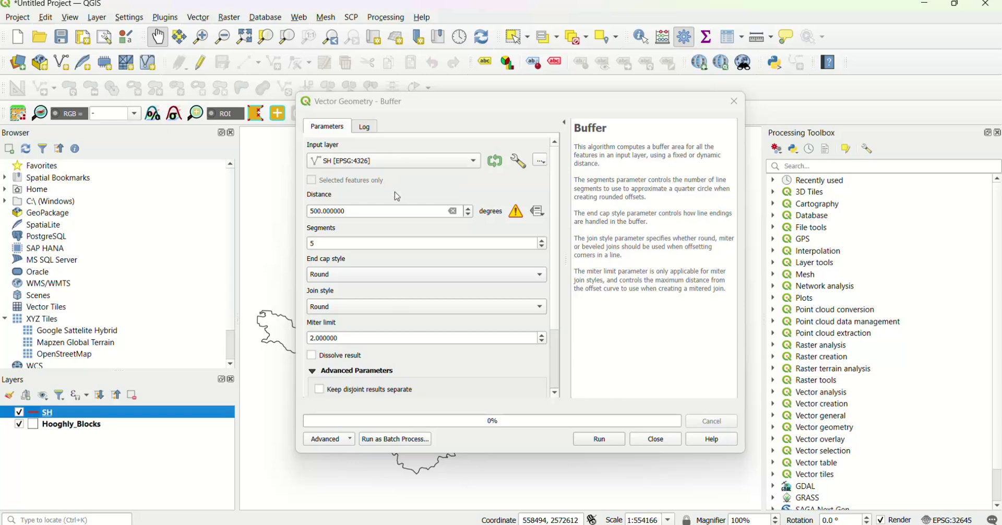
pyautogui.click(658, 440)
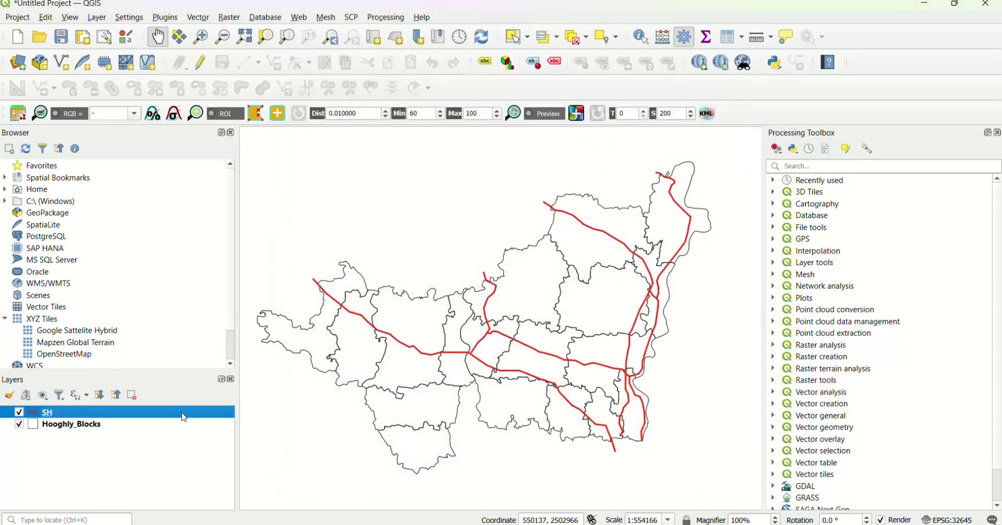
# Step: Reproject the SH layer to WGS 84 / UTM zone 45N (EPSG:32645) as a temporary layer
pyautogui.click(199, 21)
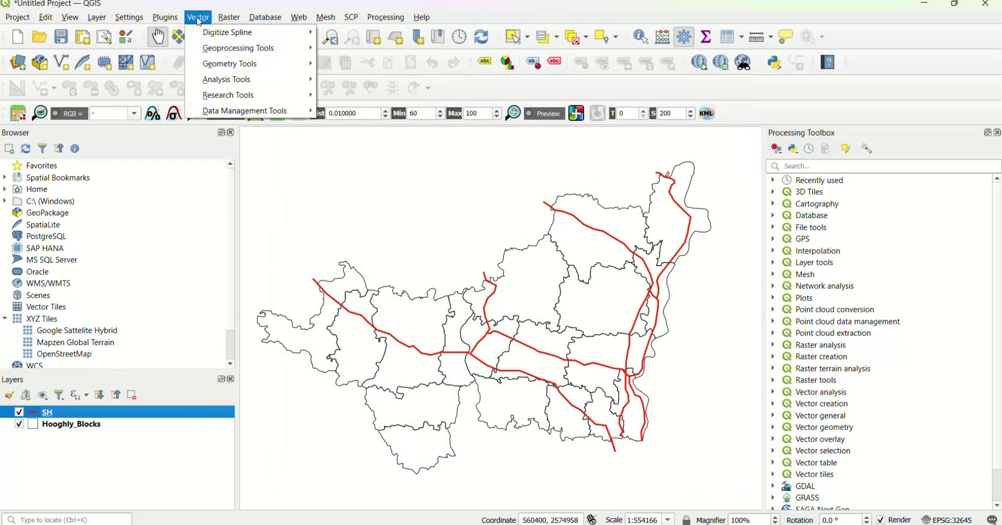
pyautogui.moveTo(202, 100)
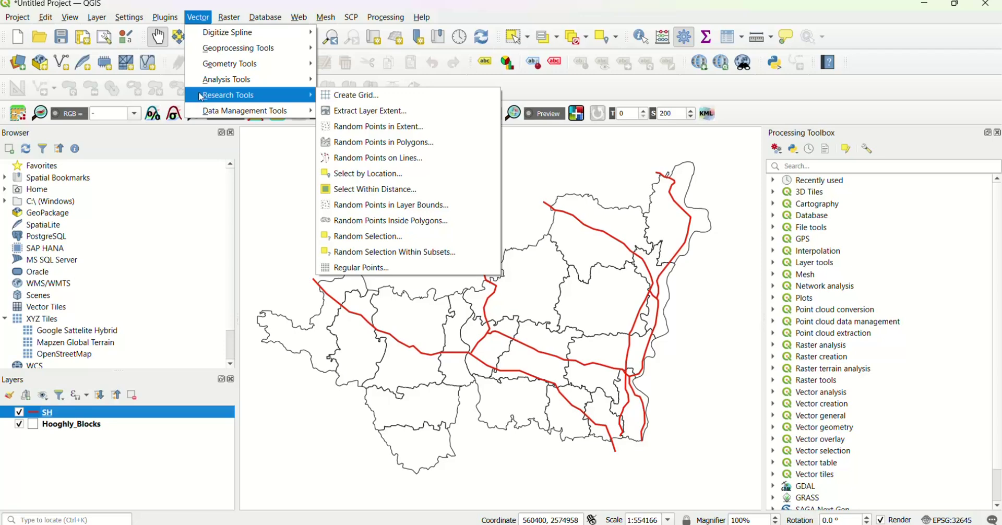
pyautogui.moveTo(201, 67)
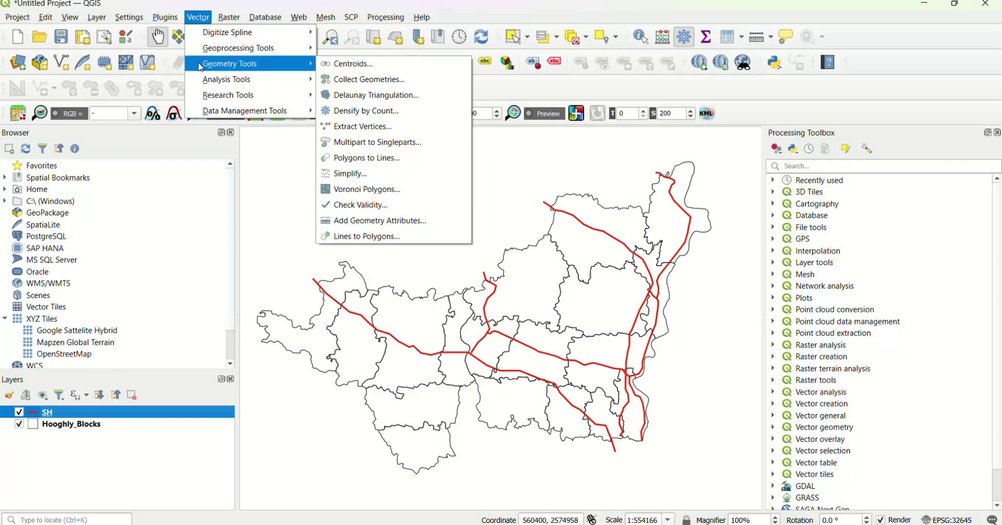
pyautogui.moveTo(211, 116)
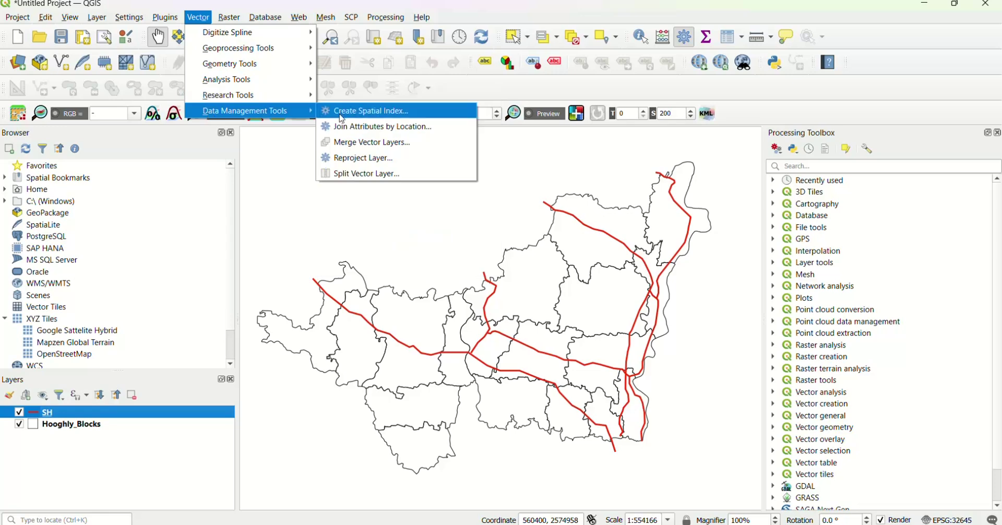
pyautogui.click(348, 162)
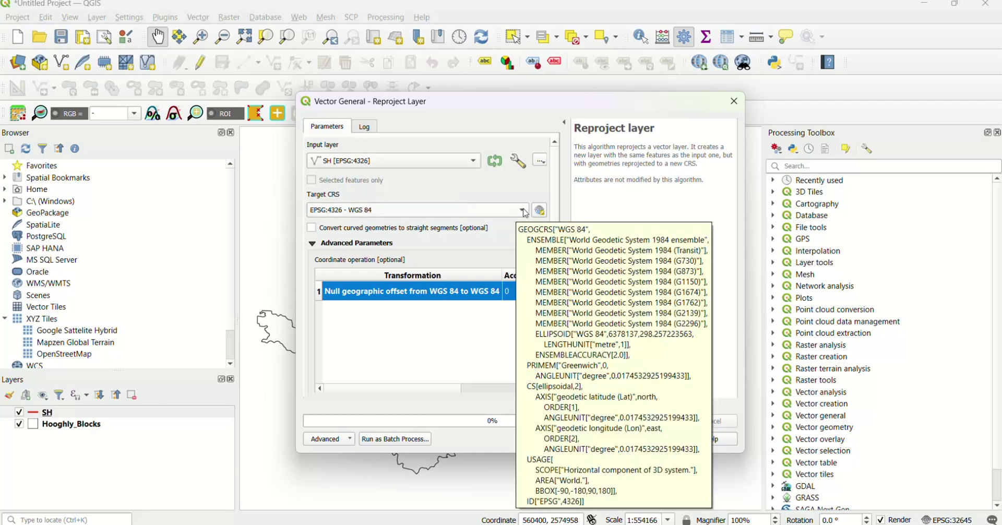
pyautogui.click(540, 210)
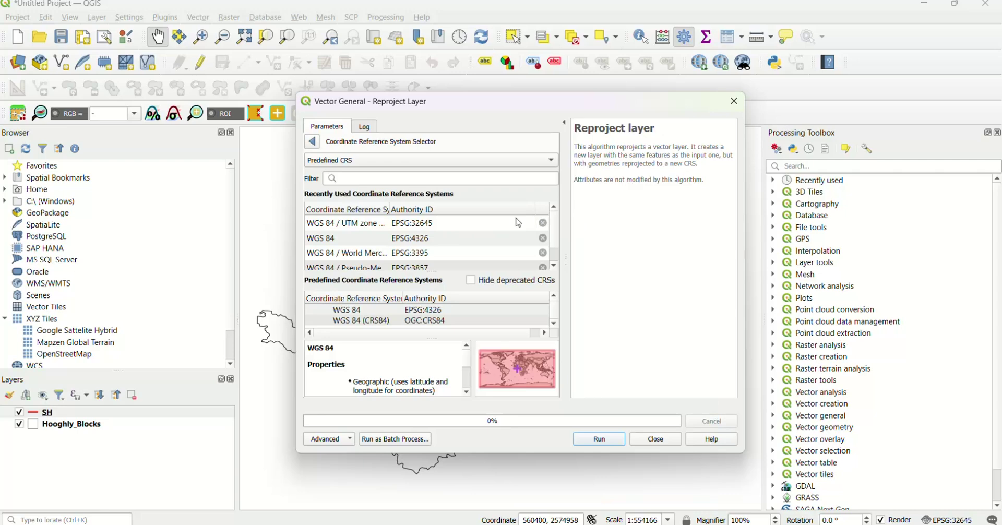
pyautogui.click(419, 229)
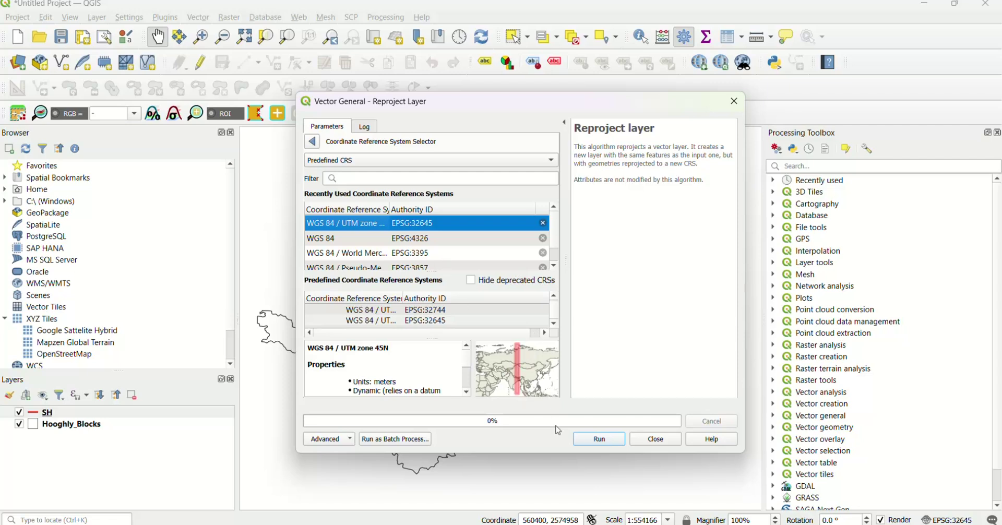
pyautogui.click(602, 441)
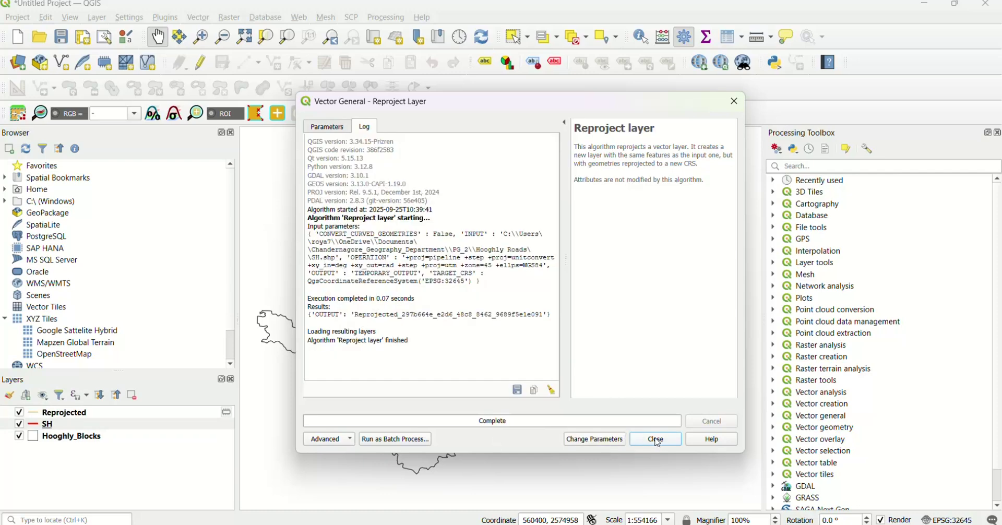
pyautogui.click(657, 440)
# Step: Start the Buffer geoprocessing tool with the Reprojected layer as its input layer
pyautogui.click(209, 415)
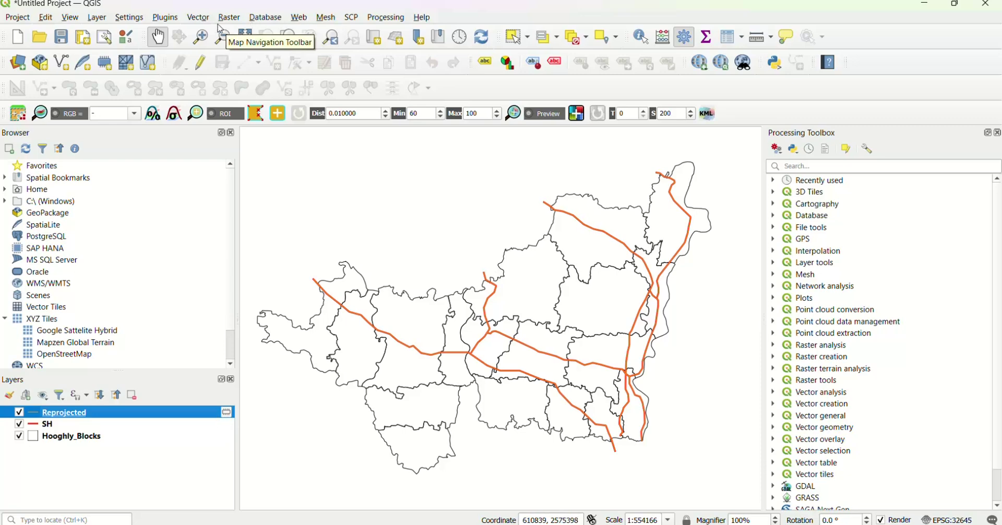
pyautogui.click(198, 19)
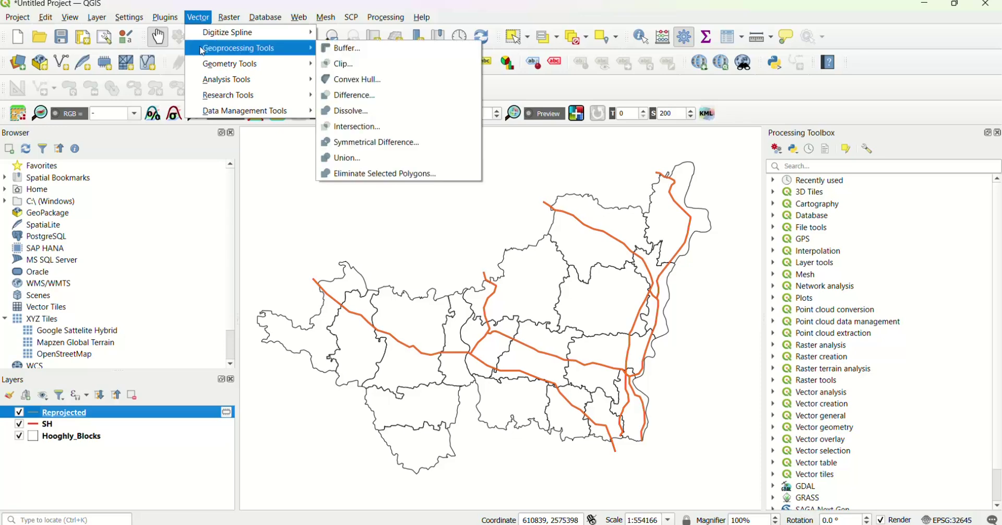
pyautogui.click(347, 49)
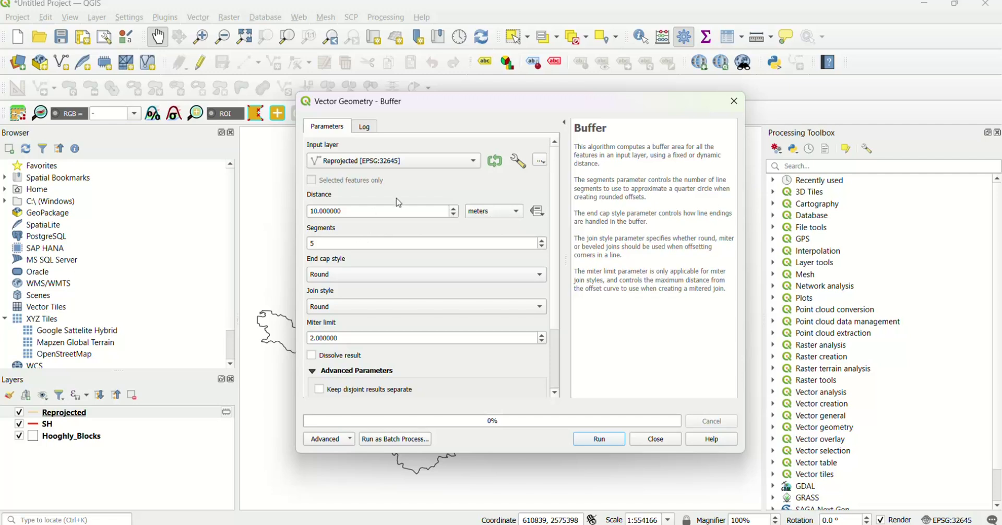
pyautogui.click(121, 412)
pyautogui.click(475, 164)
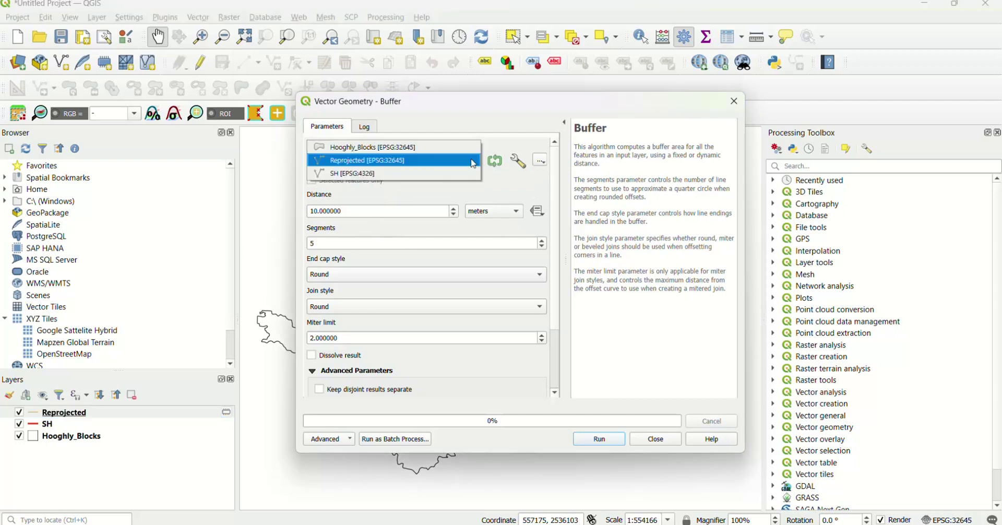
pyautogui.click(474, 164)
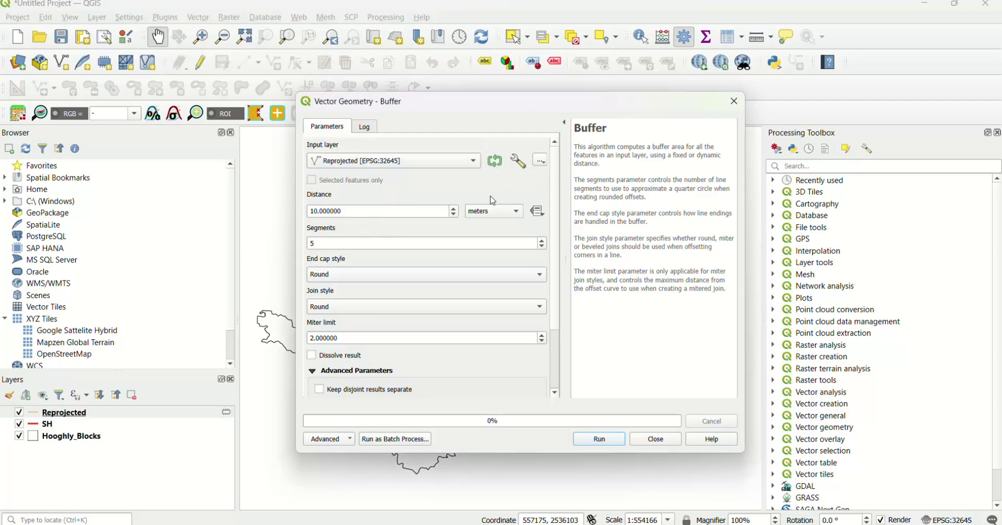
pyautogui.click(475, 163)
pyautogui.click(475, 163)
# Step: Set the buffer distance to 500 meters
pyautogui.click(315, 211)
pyautogui.press('BackSpace')
pyautogui.write('50')
pyautogui.click(518, 215)
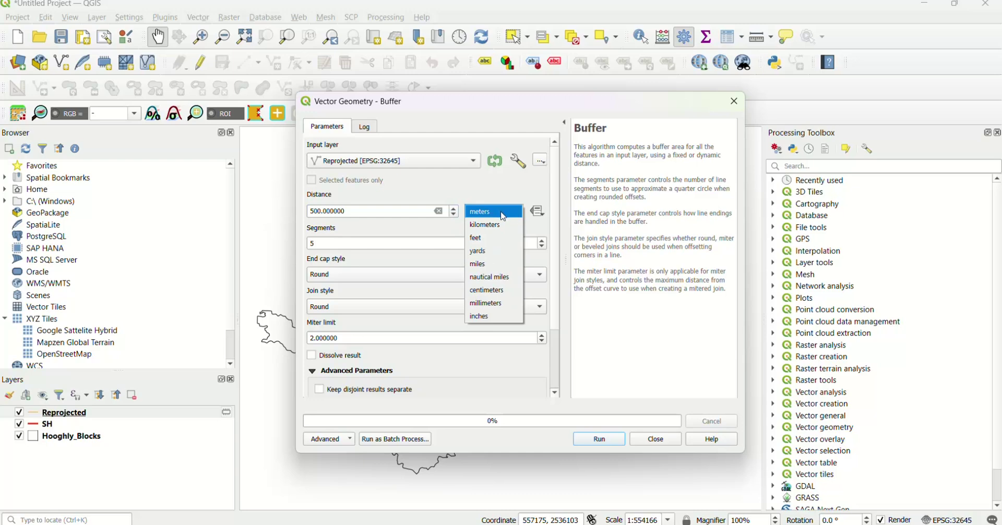
pyautogui.click(503, 213)
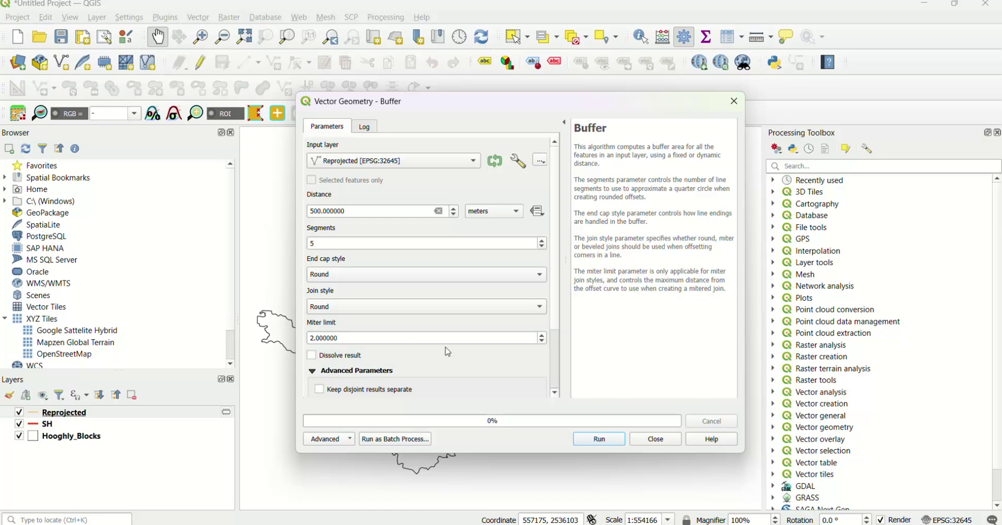
# Step: Set the buffer output to a shapefile named Buffer_500_Hoogh in the Hooghly Roads folder and run the algorithm
pyautogui.scroll(-5, 558, 299)
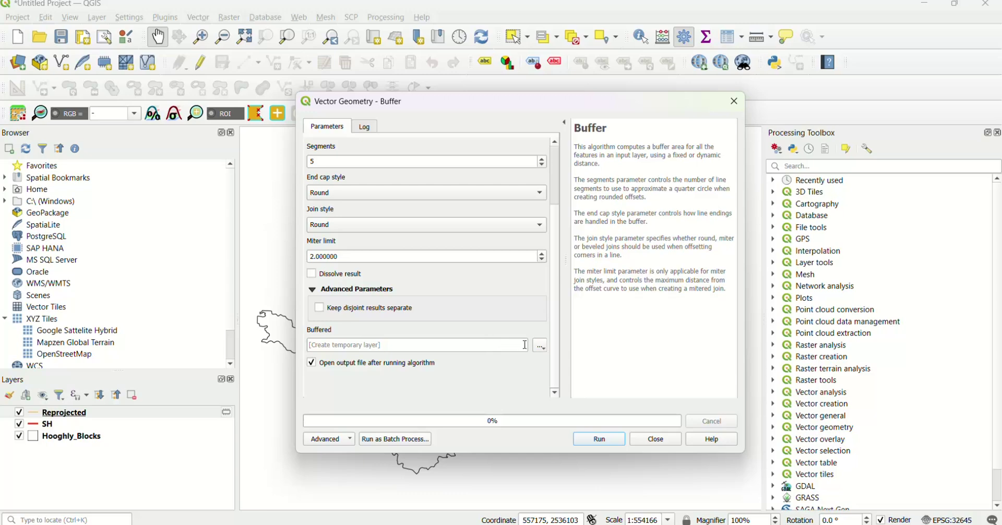
pyautogui.click(540, 347)
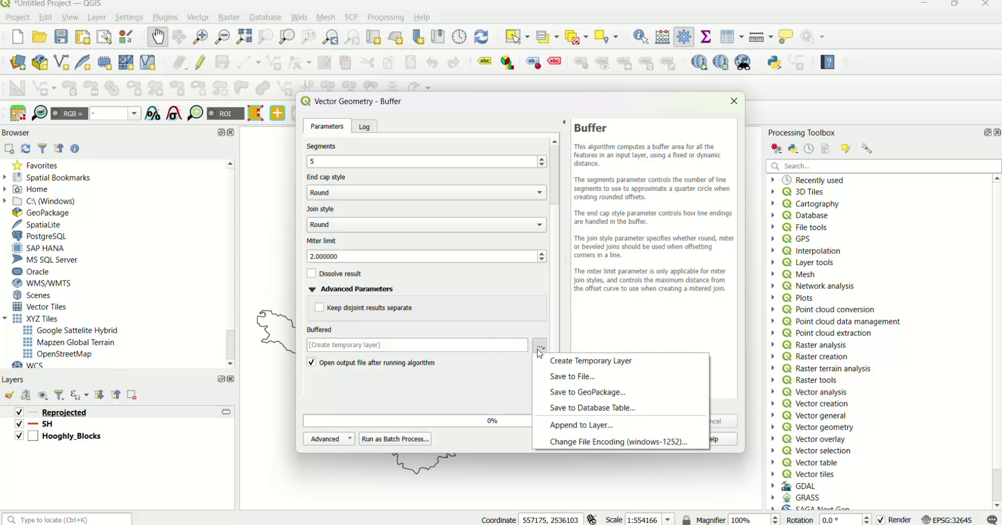
pyautogui.click(565, 376)
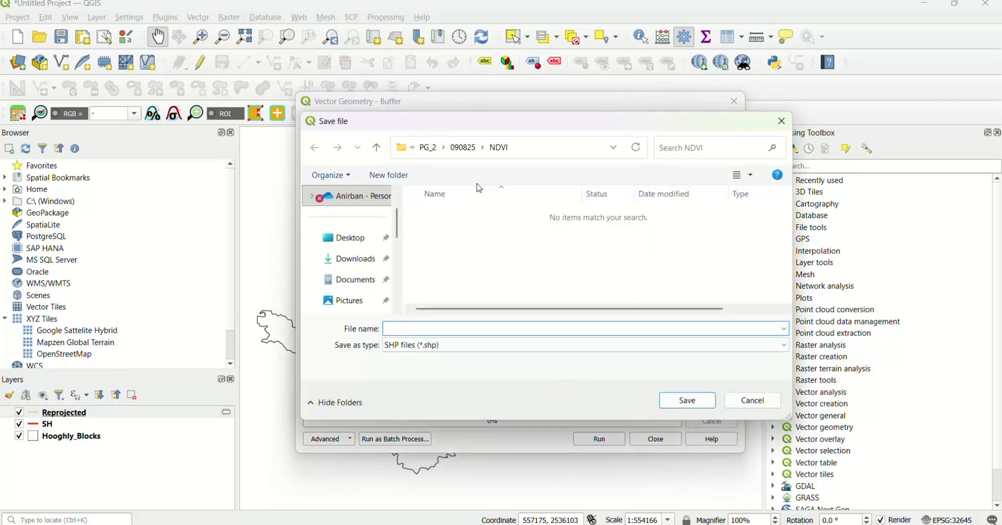
pyautogui.click(430, 149)
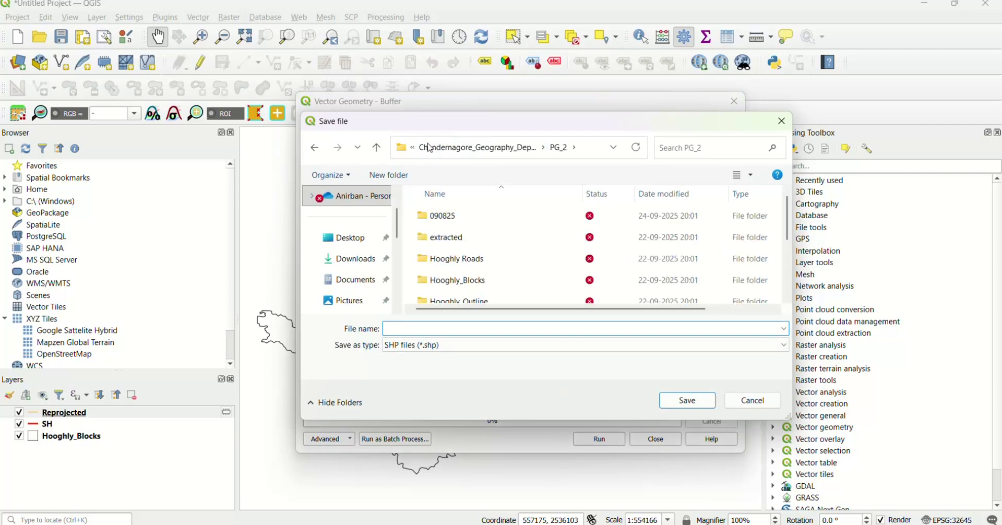
pyautogui.doubleClick(461, 264)
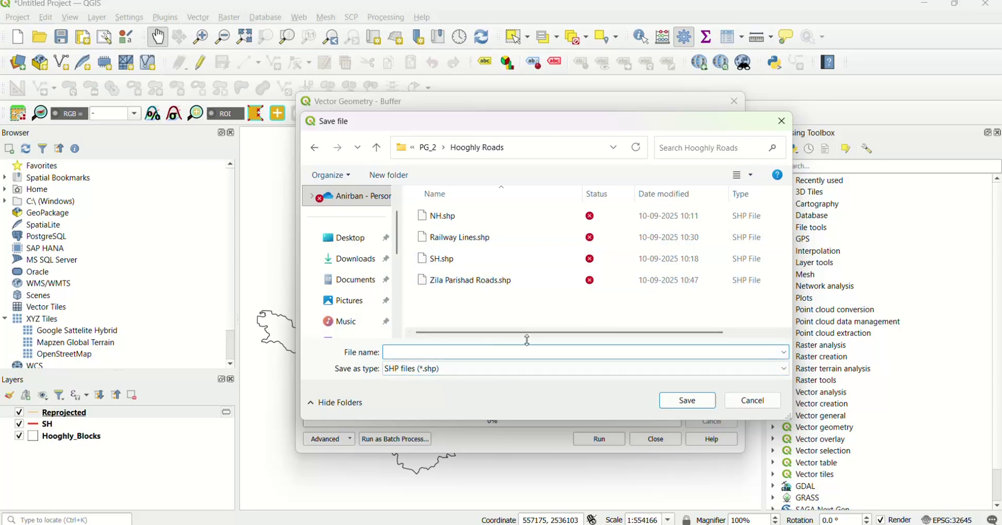
pyautogui.write('Buffer_500')
pyautogui.write('_Hoogh')
pyautogui.press('Return')
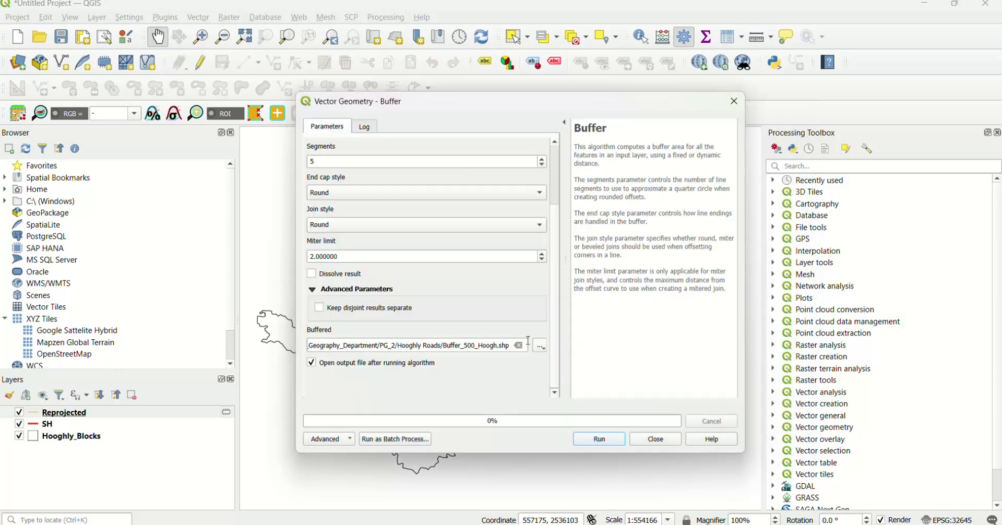
pyautogui.click(600, 439)
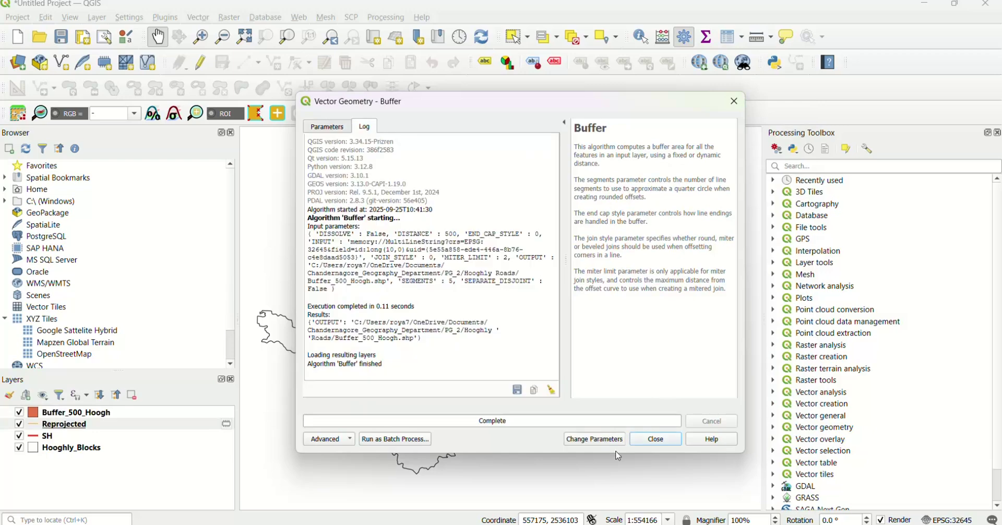
pyautogui.click(653, 440)
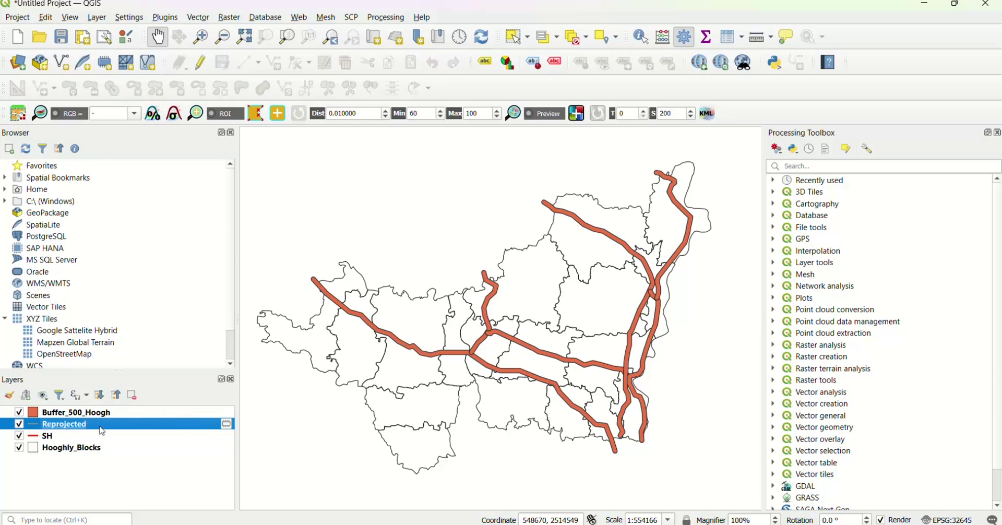
# Step: Move the Reprojected layer above Buffer_500_Hoogh and inspect the road line within the buffer up close
pyautogui.moveTo(102, 431)
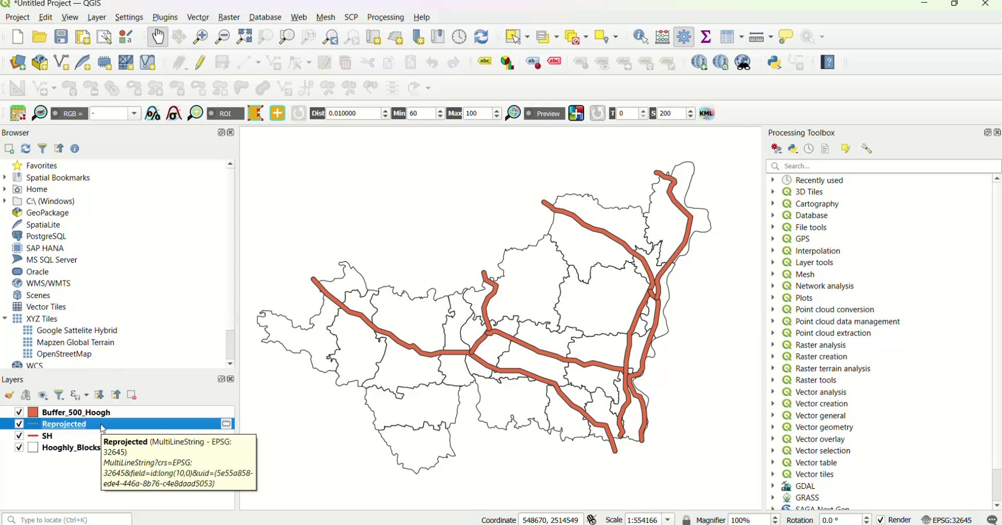
pyautogui.moveTo(101, 425); pyautogui.dragTo(103, 417)
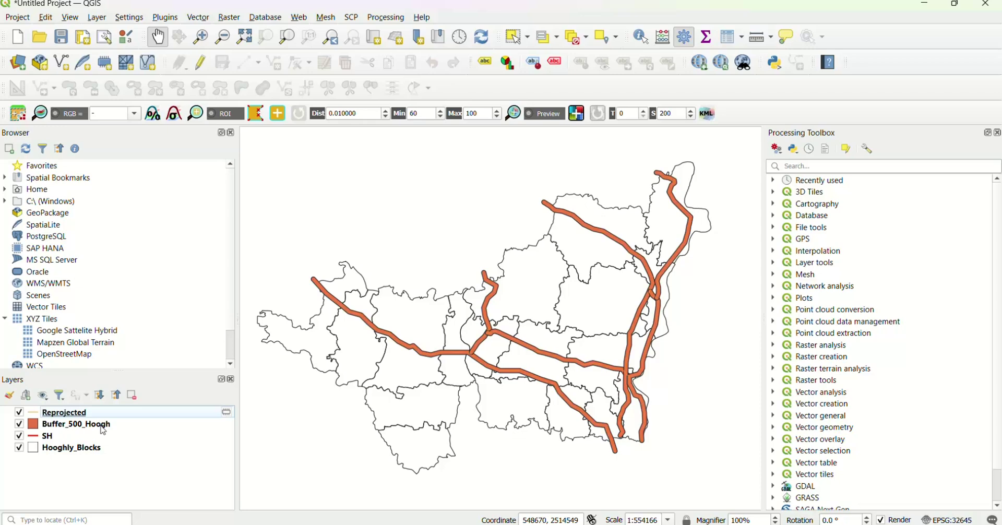
pyautogui.click(114, 429)
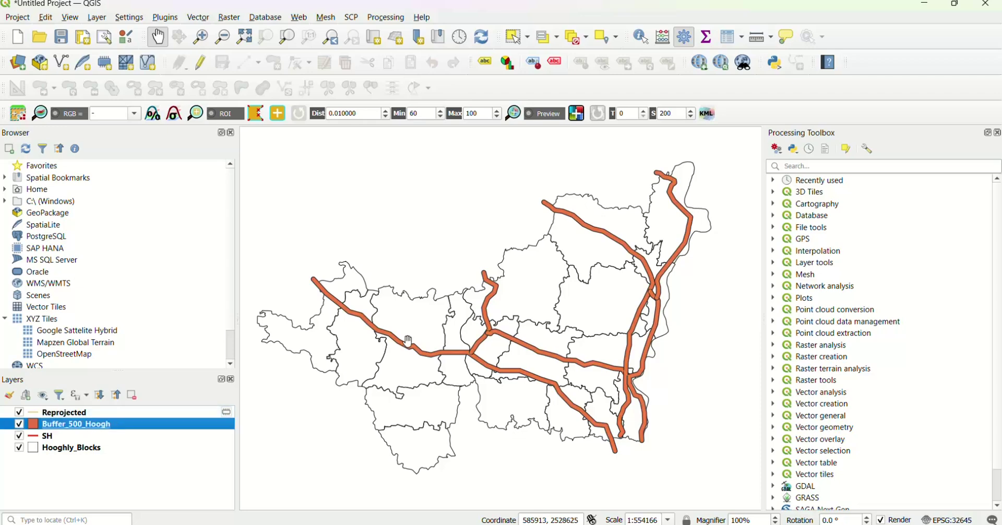
pyautogui.scroll(2, 412, 343)
pyautogui.scroll(1, 412, 343)
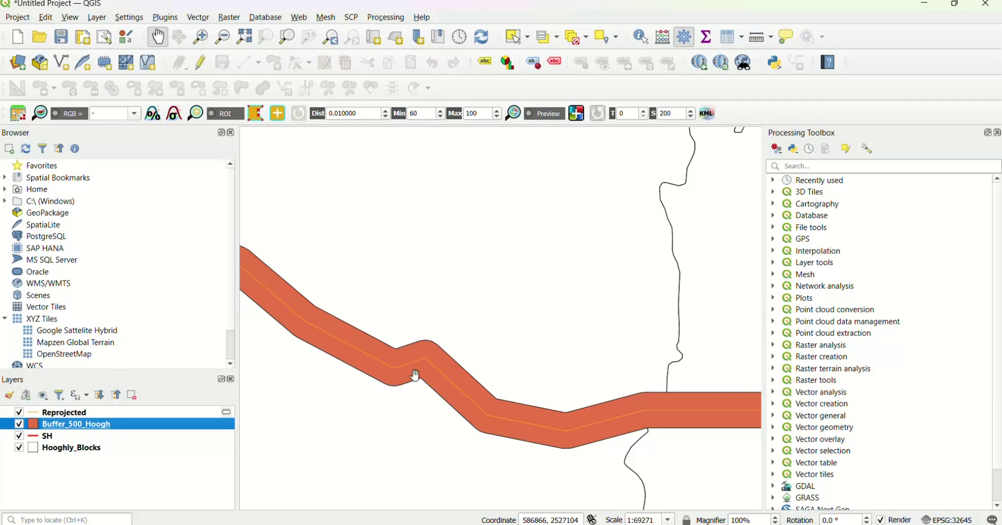
pyautogui.scroll(-1, 406, 308)
pyautogui.scroll(-2, 406, 307)
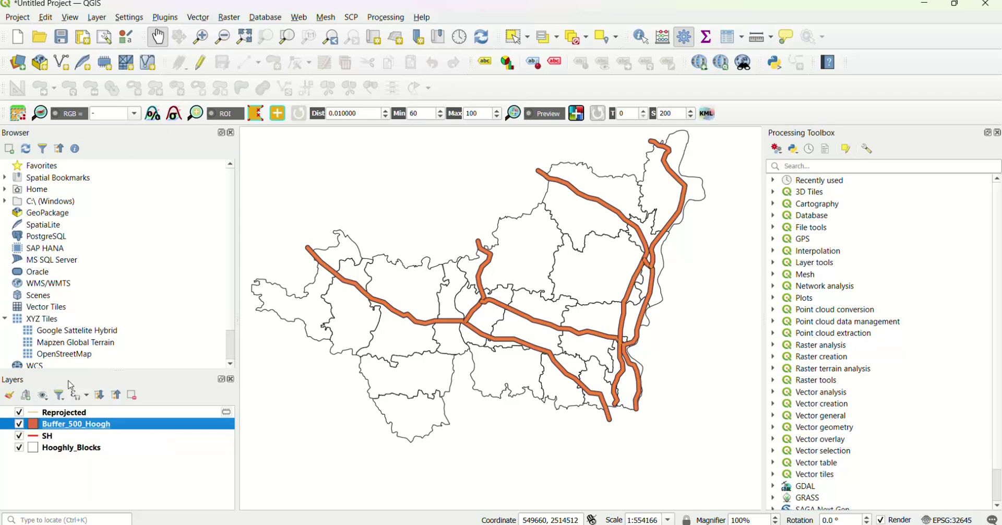
# Step: Hide the Buffer_500_Hoogh layer and, with Reprojected selected, find the vector geometry Buffer algorithm in the toolbox with the search term "fixed" and open it
pyautogui.click(19, 423)
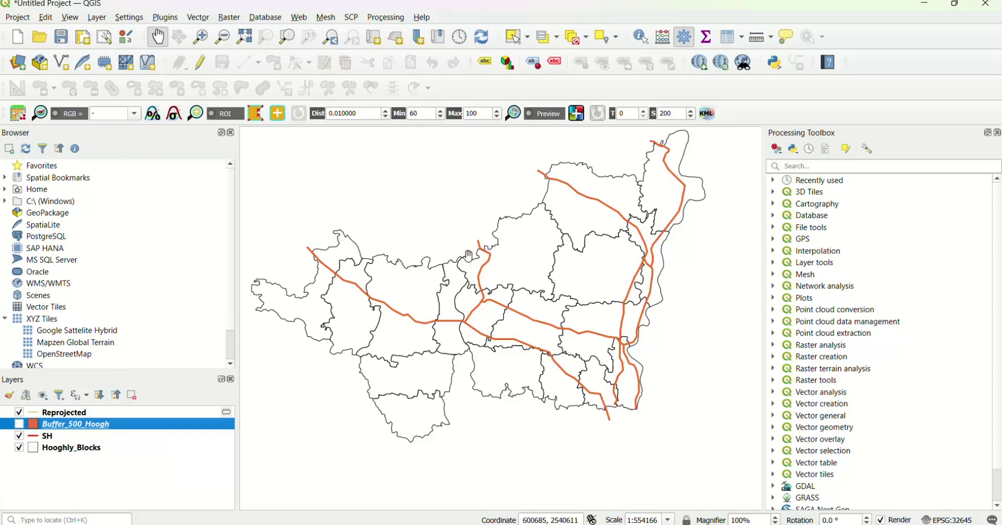
pyautogui.click(103, 414)
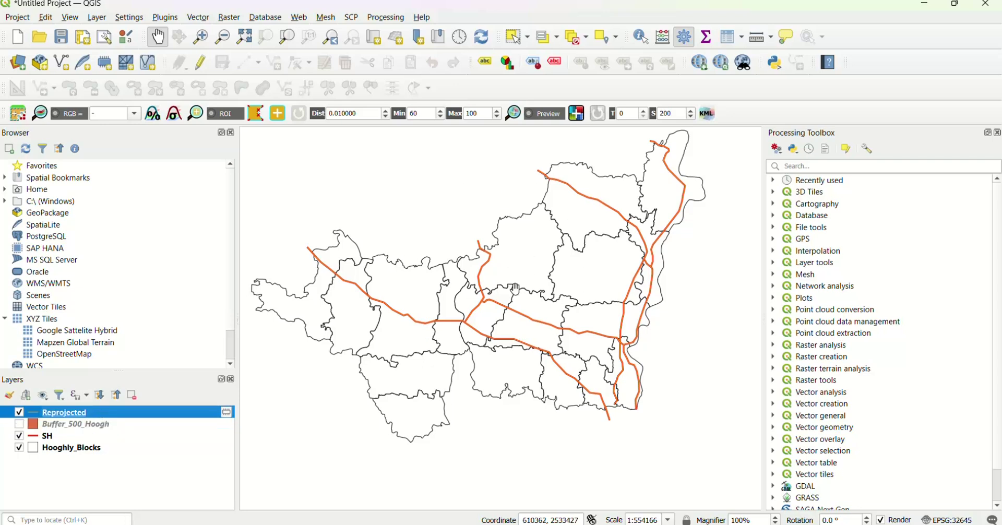
pyautogui.click(844, 166)
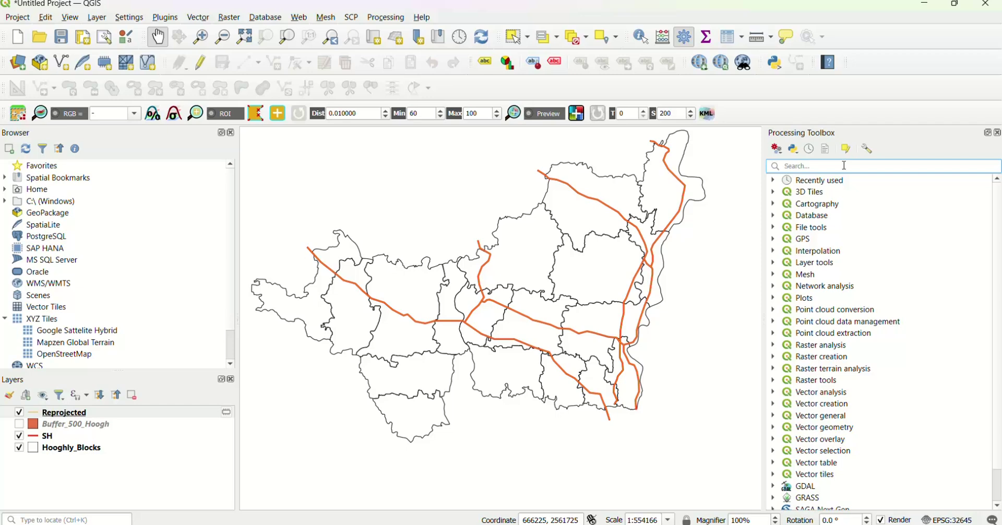
pyautogui.write('buffer')
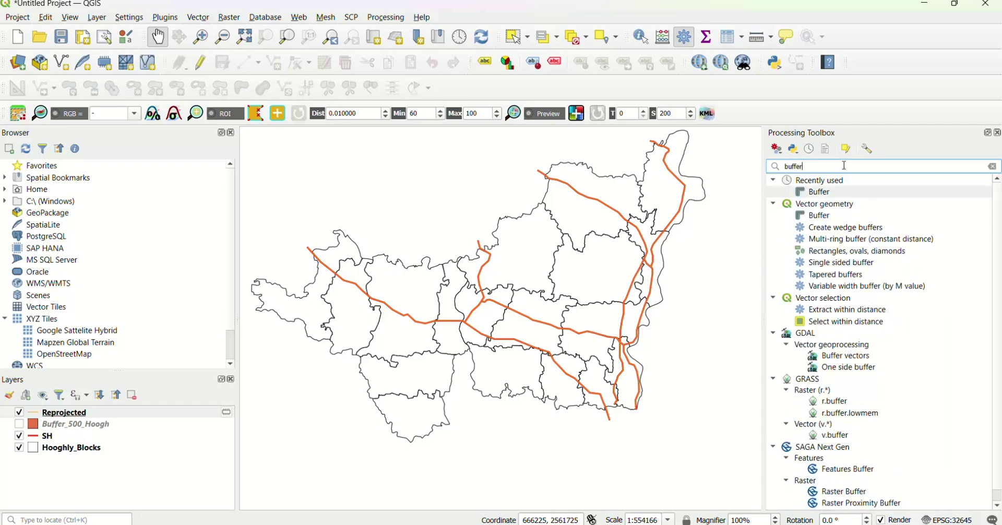
pyautogui.press('BackSpace')
pyautogui.press('BackSpace')
pyautogui.press('BackSpace')
pyautogui.press('BackSpace')
pyautogui.press('BackSpace')
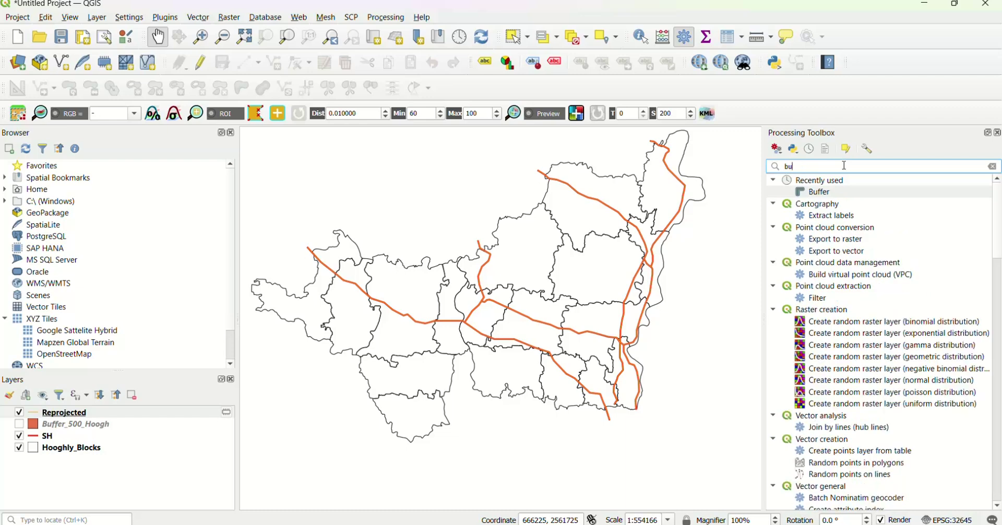
pyautogui.write('fi')
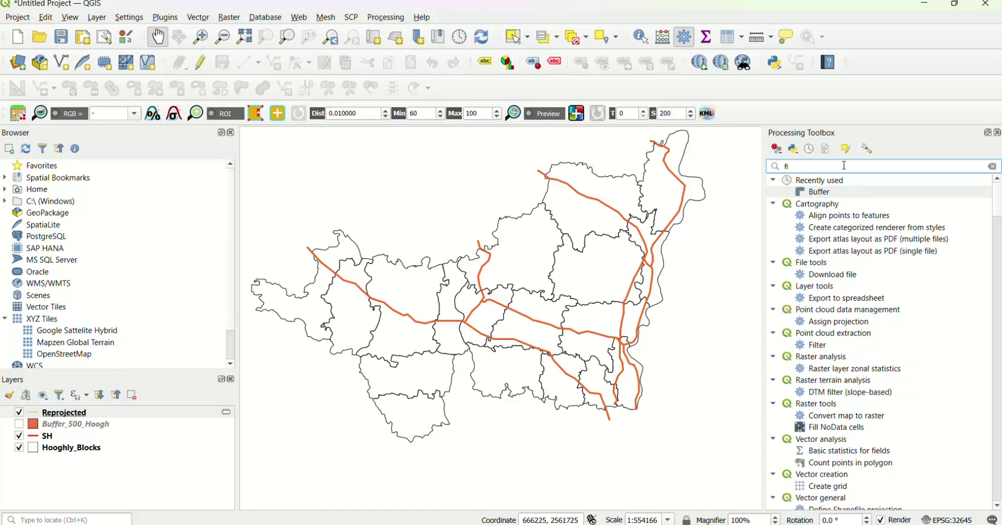
pyautogui.write('xed')
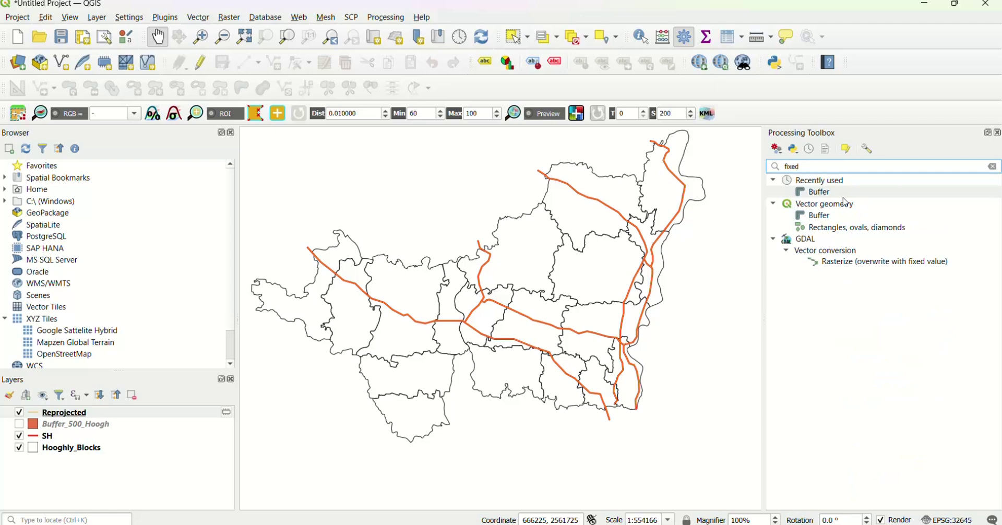
pyautogui.click(817, 218)
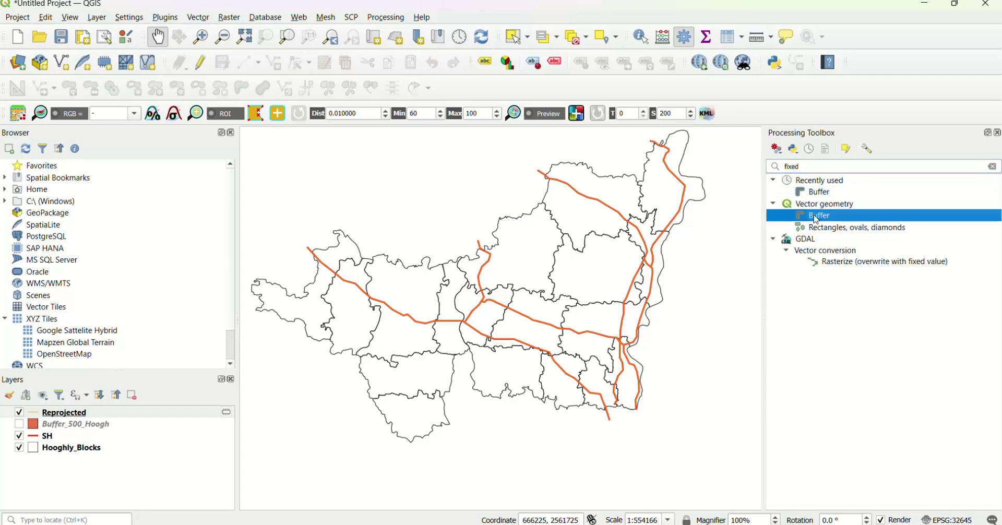
pyautogui.doubleClick(817, 218)
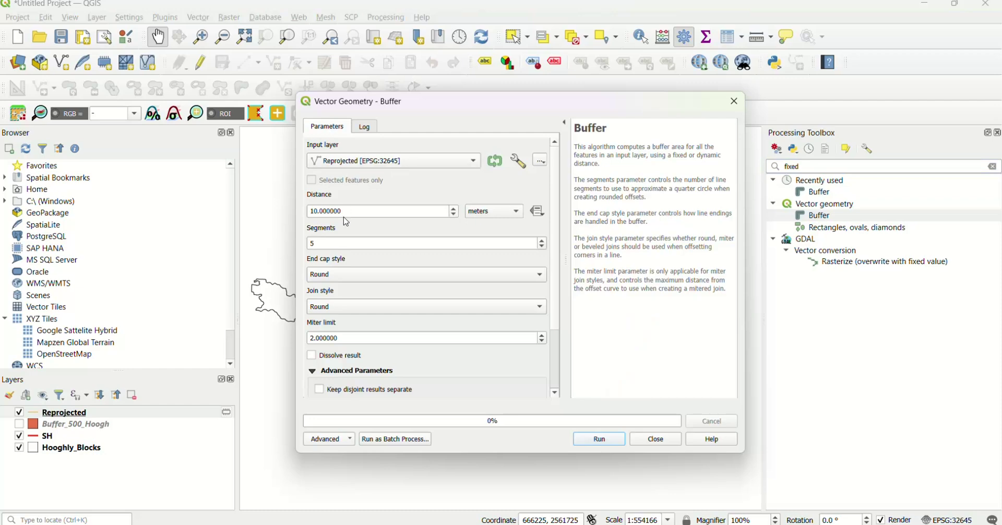
# Step: Buffer the Reprojected layer by a distance of 500 meters into a temporary layer
pyautogui.click(316, 209)
pyautogui.press('BackSpace')
pyautogui.write('50')
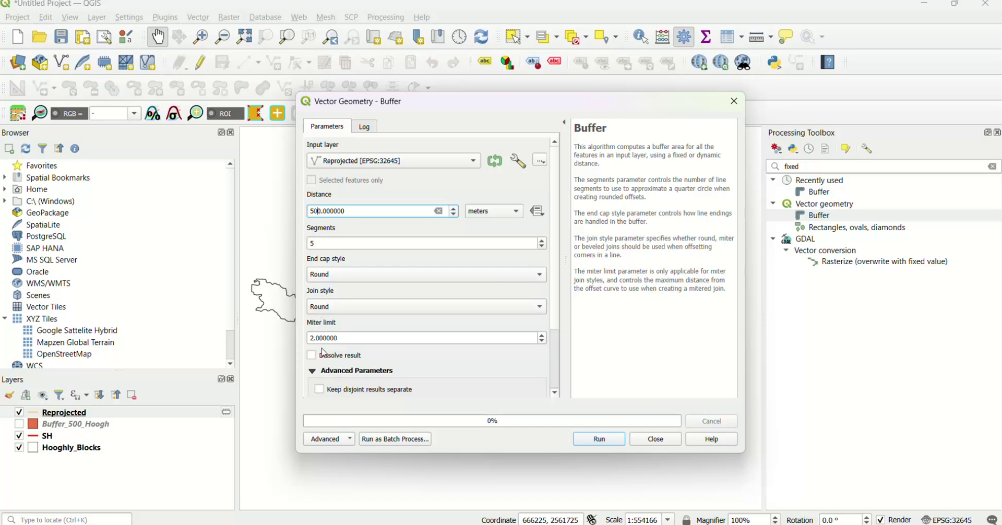
pyautogui.scroll(-3, 555, 300)
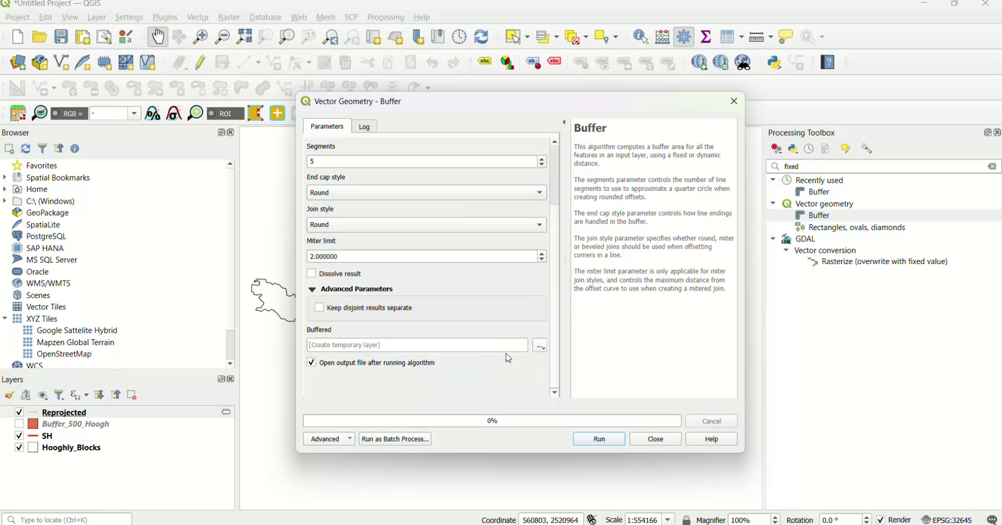
pyautogui.click(541, 349)
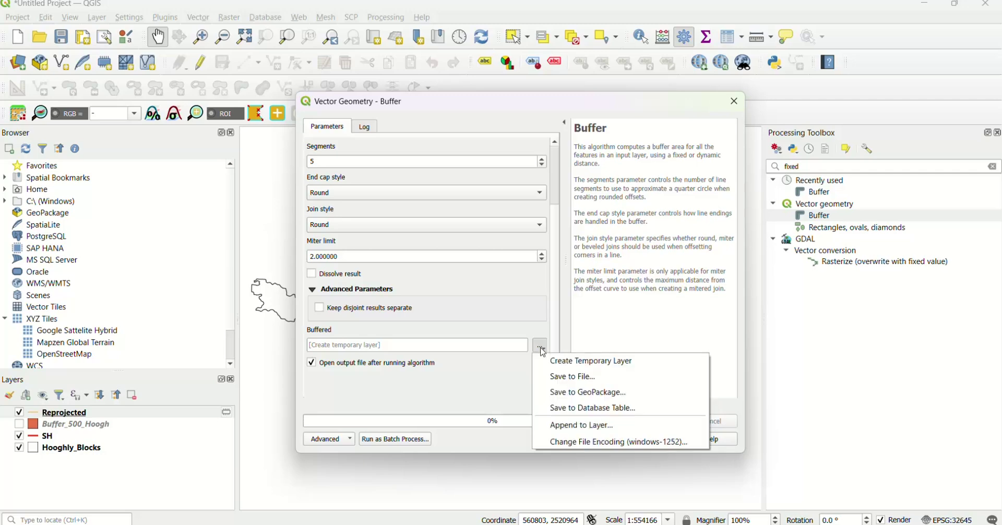
pyautogui.click(566, 376)
pyautogui.click(597, 439)
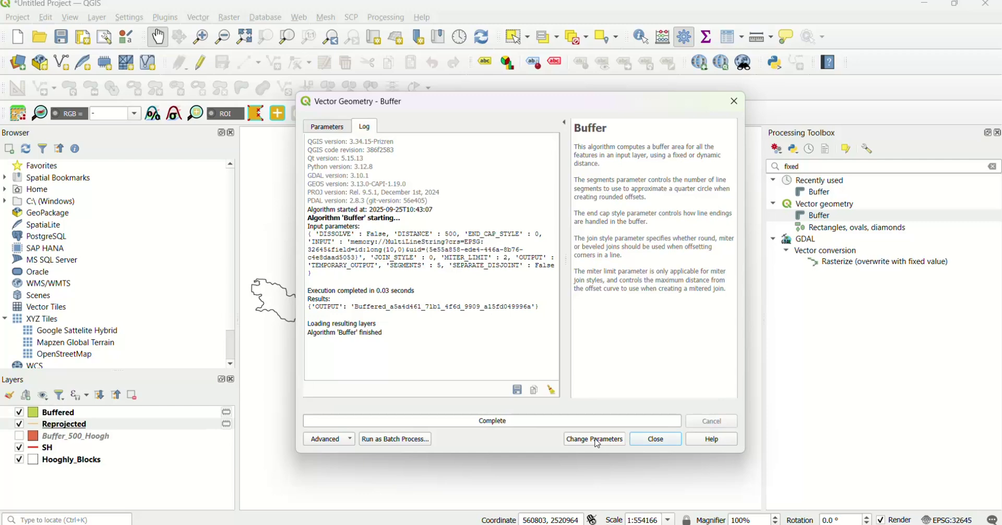
pyautogui.click(656, 439)
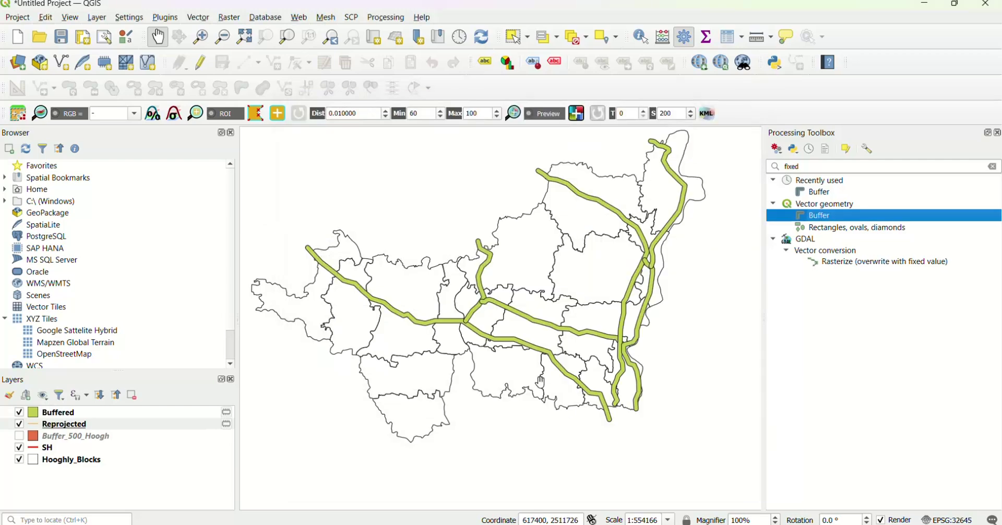
# Step: Inspect the new buffer along the roads and move the Reprojected layer above the Buffered layer
pyautogui.scroll(1, 460, 325)
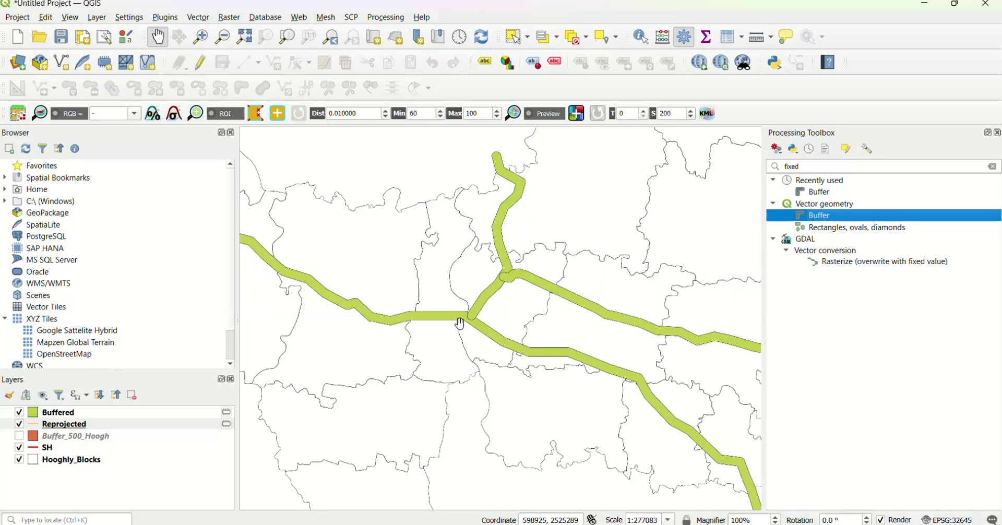
pyautogui.scroll(-1, 461, 325)
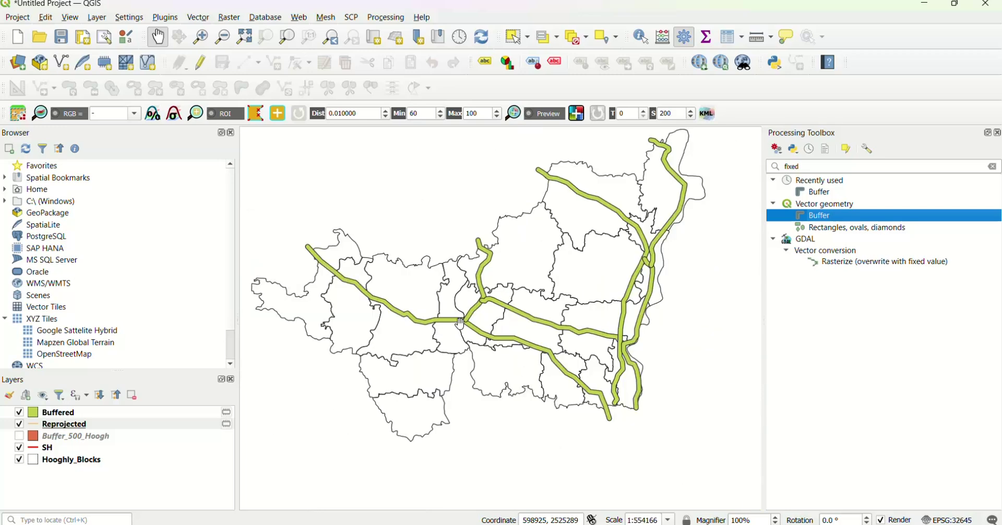
pyautogui.moveTo(94, 425); pyautogui.dragTo(92, 418)
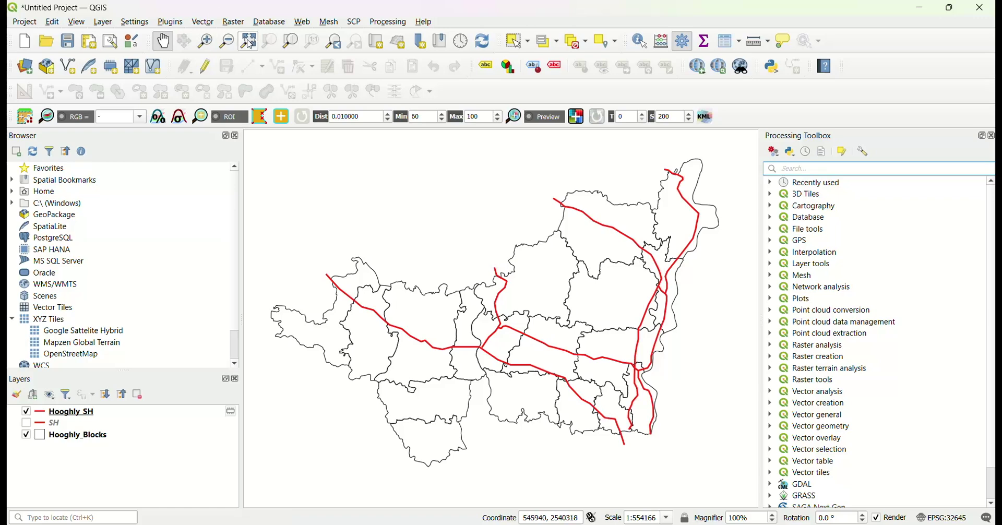
pyautogui.click(203, 22)
pyautogui.moveTo(220, 56)
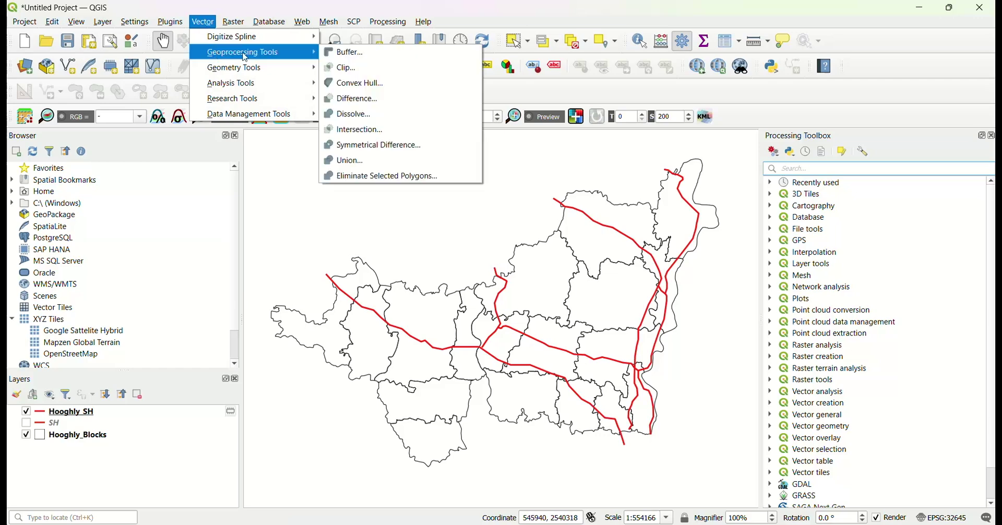
pyautogui.click(346, 54)
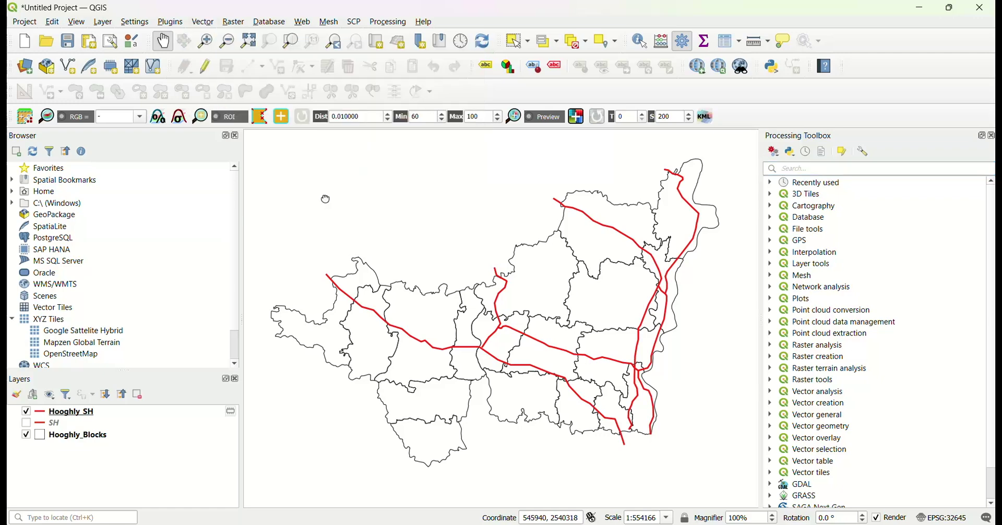
pyautogui.moveTo(325, 199); pyautogui.dragTo(502, 321)
pyautogui.moveTo(658, 441); pyautogui.dragTo(479, 328)
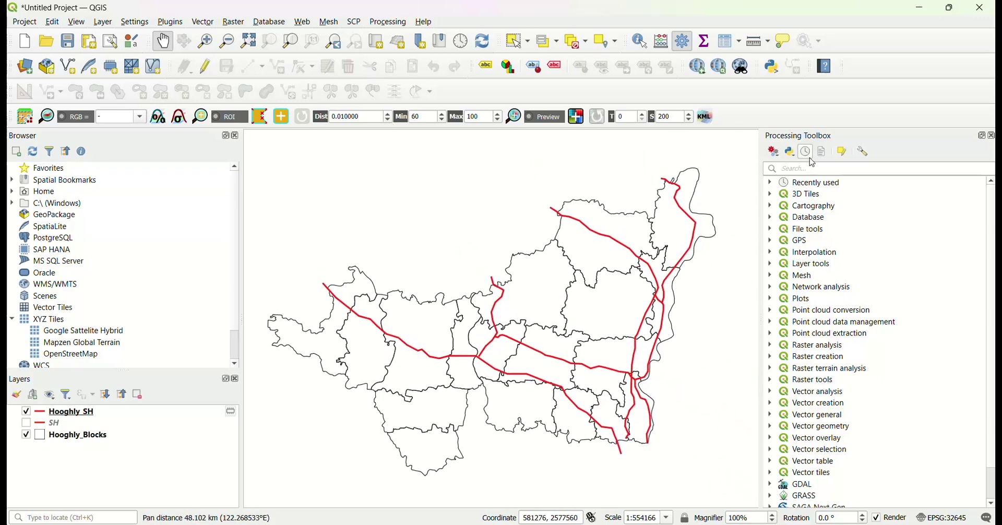
# Step: Find the Multi-ring buffer (constant distance) algorithm in the processing toolbox with the search term "buffer" and open it
pyautogui.click(801, 168)
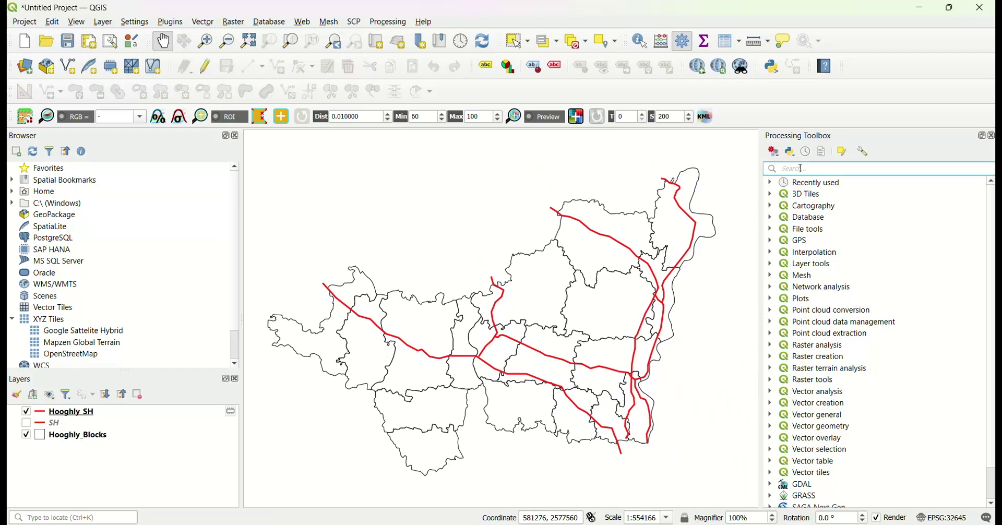
pyautogui.write('buffer')
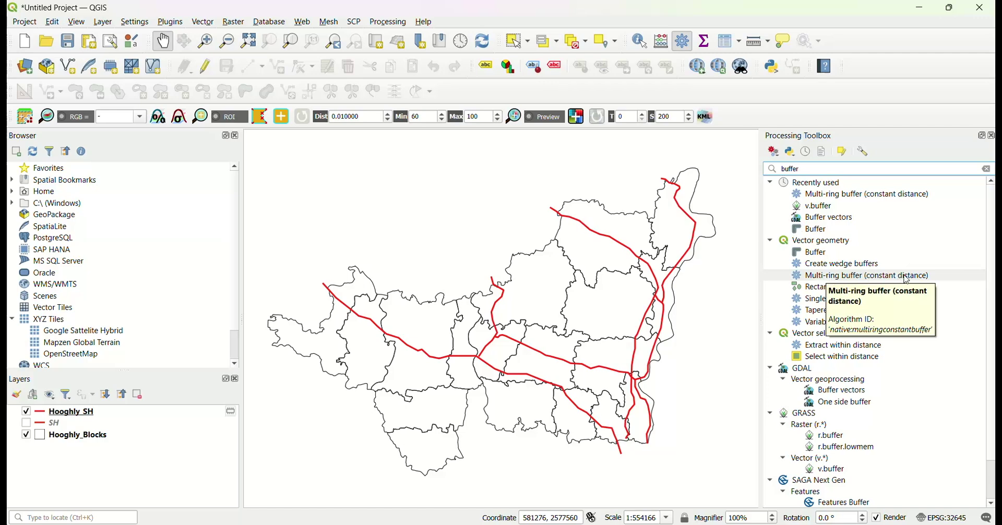
pyautogui.click(833, 278)
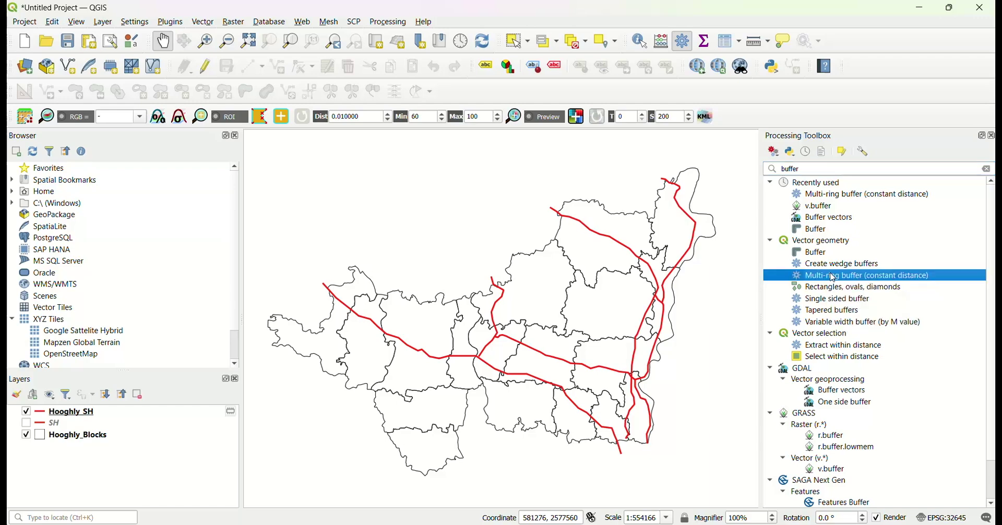
pyautogui.doubleClick(834, 278)
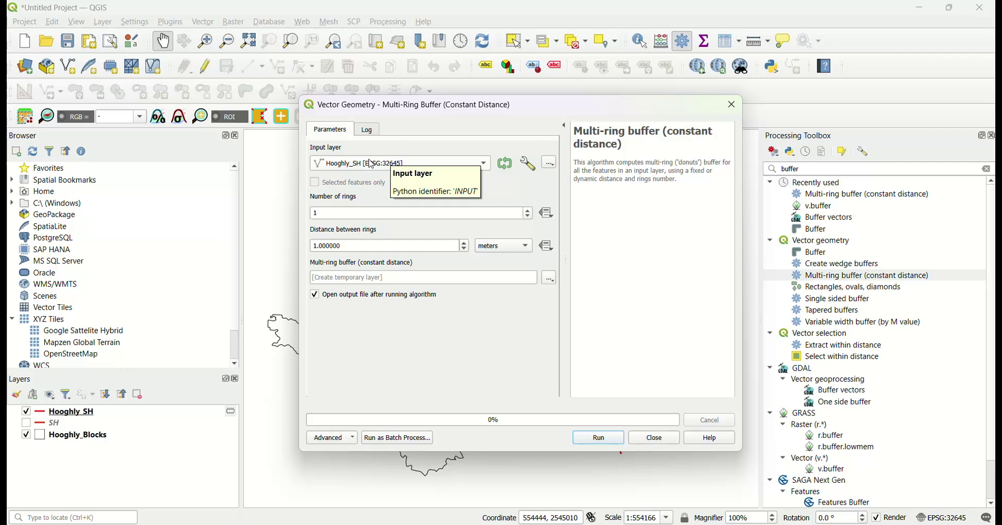
# Step: Configure the multi-ring buffer of the Hooghly_SH layer with 5 rings and a distance between rings of 1 kilometer
pyautogui.click(527, 209)
pyautogui.click(528, 209)
pyautogui.click(528, 210)
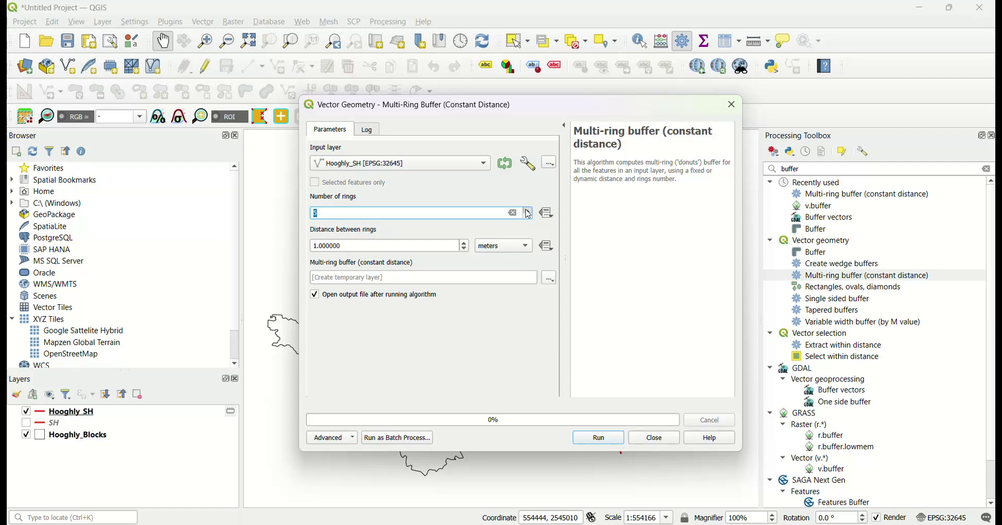
pyautogui.click(355, 218)
pyautogui.click(527, 249)
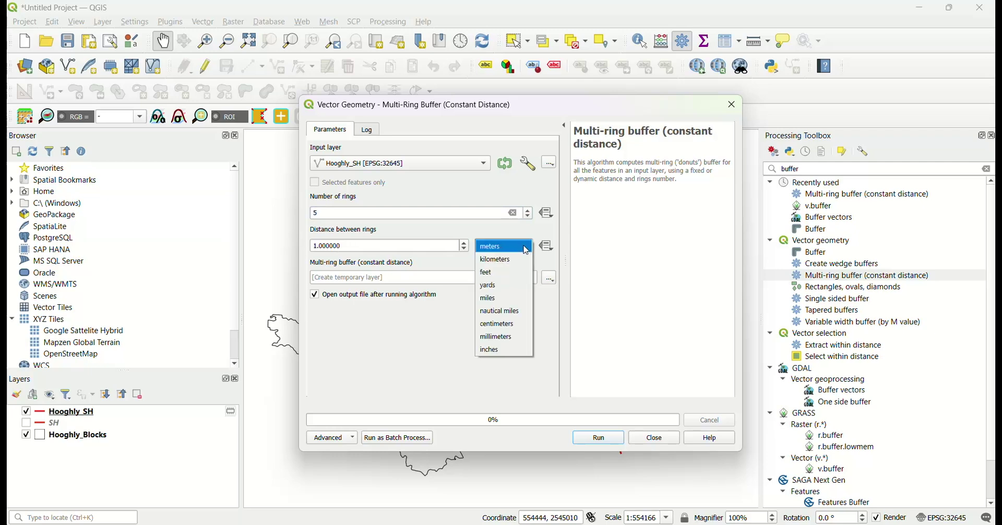
pyautogui.click(516, 259)
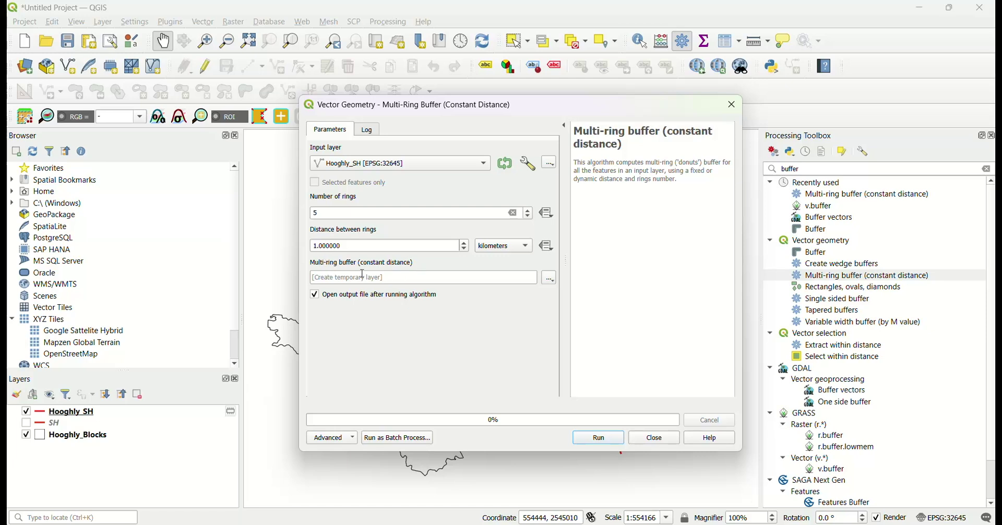
# Step: Set the multi-ring buffer output to a shapefile named Multi_buffer_Hooghly in the Hooghly Roads folder
pyautogui.click(549, 278)
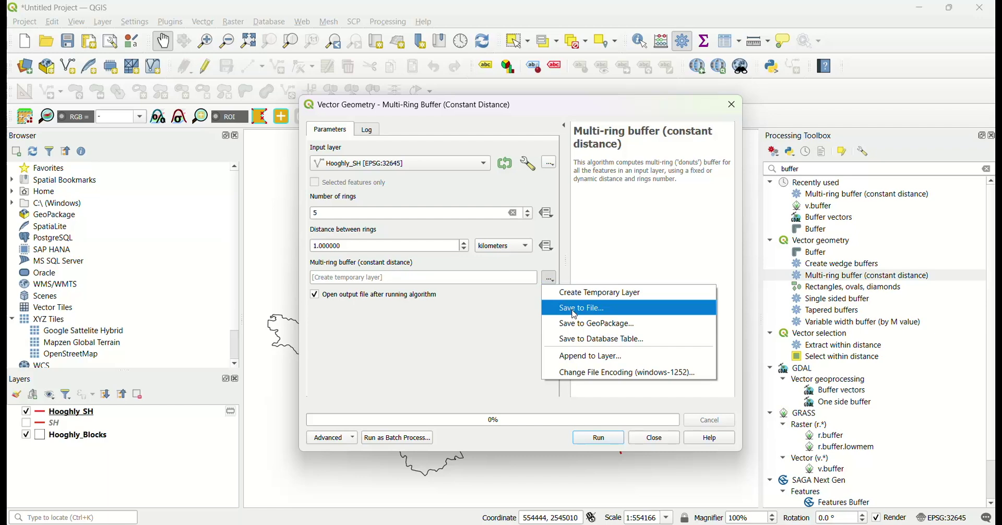
pyautogui.click(574, 315)
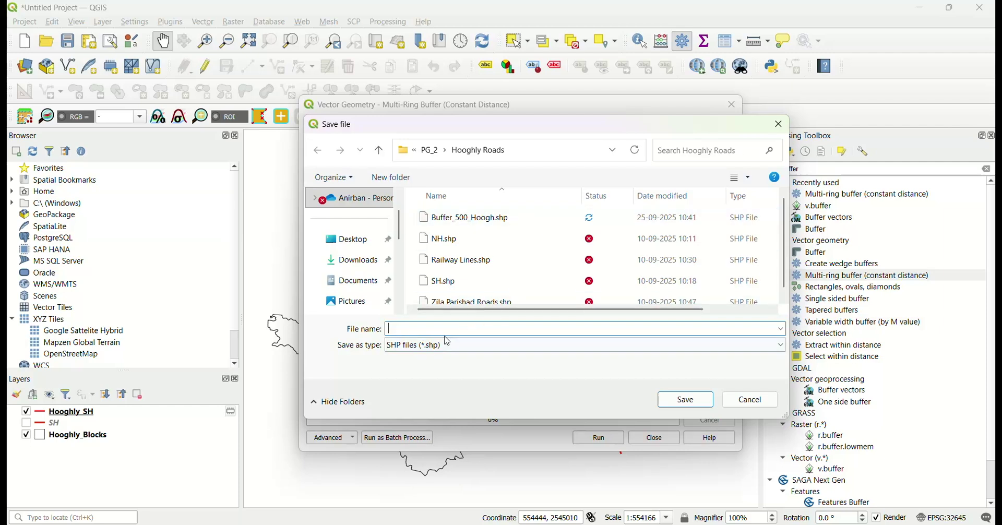
pyautogui.write('Multi_buffer_Hoog')
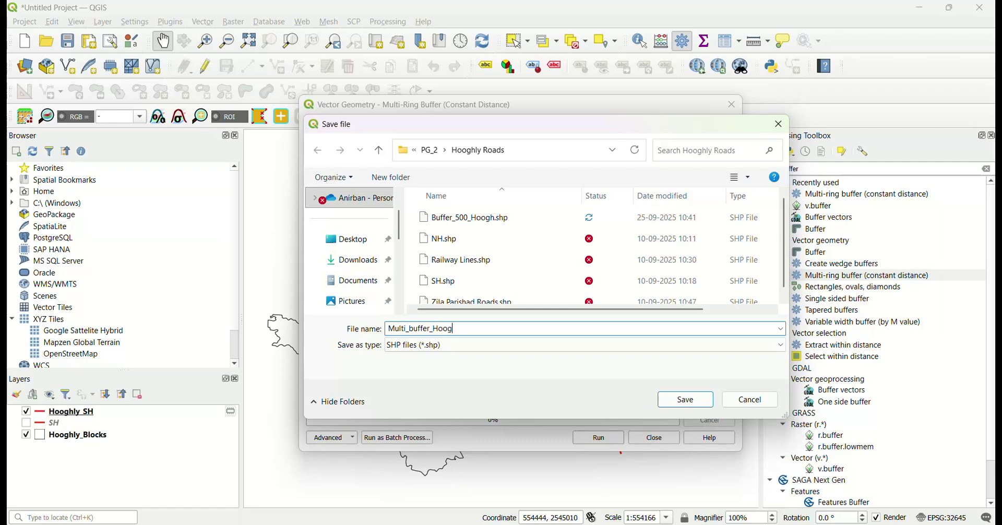
pyautogui.write('hly')
pyautogui.press('Return')
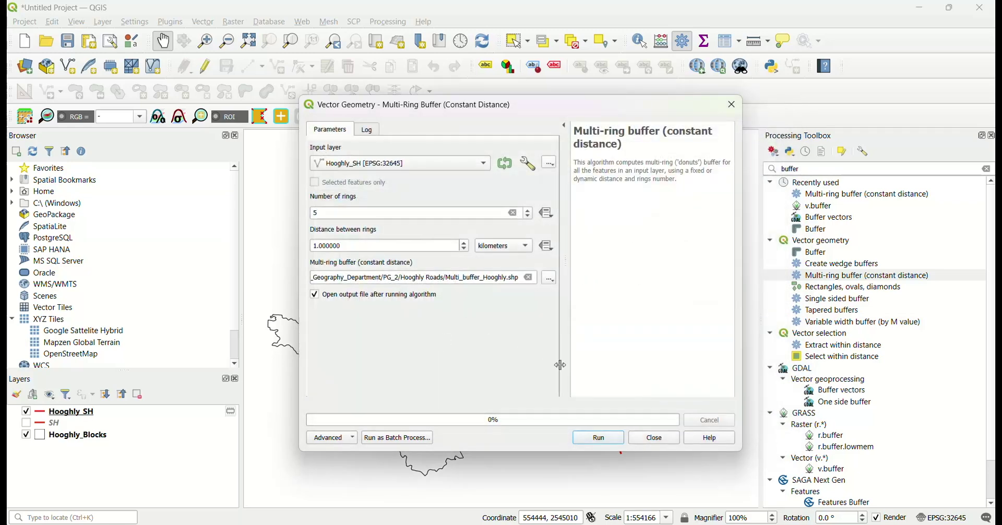
# Step: Run the multi-ring buffer, close the algorithm dialog and move the Multi_buffer_Hooghly layer below Hooghly_SH
pyautogui.click(598, 438)
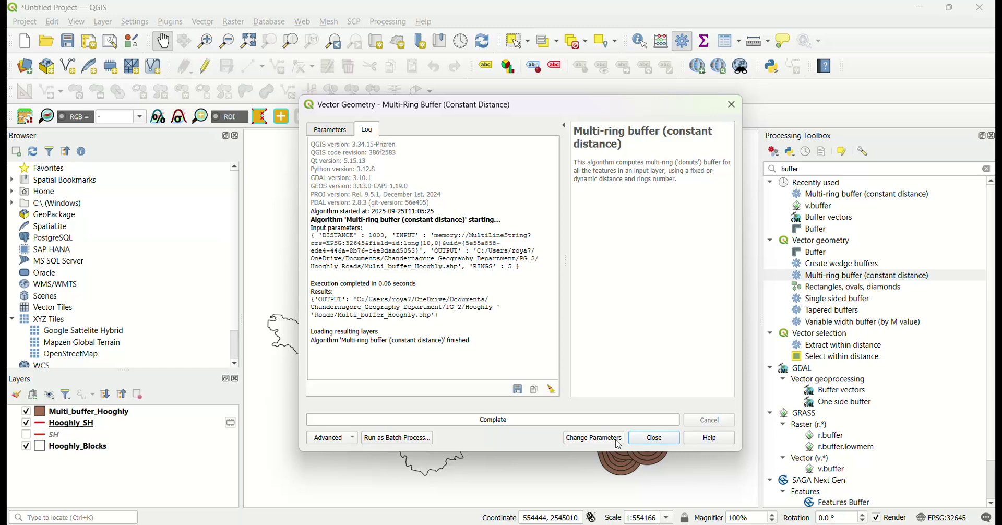
pyautogui.click(657, 438)
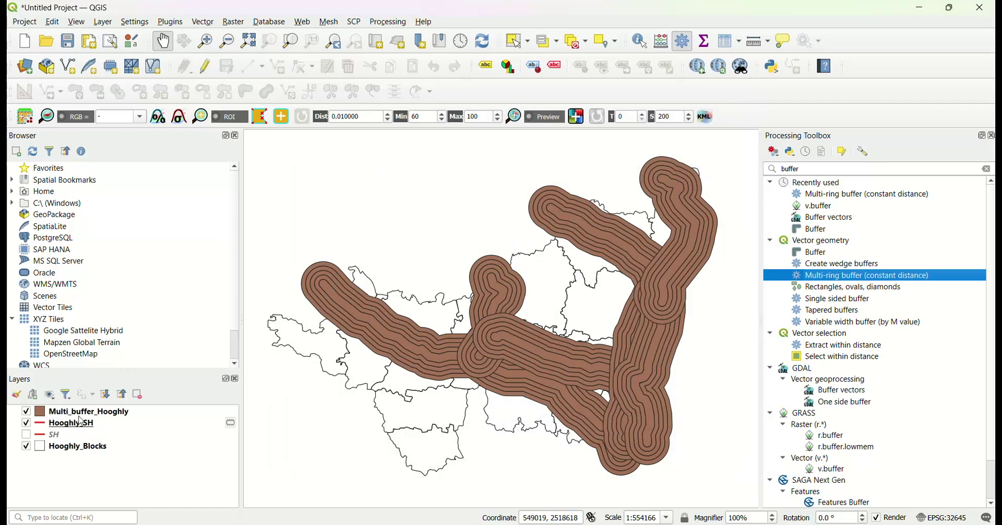
pyautogui.moveTo(78, 412); pyautogui.dragTo(81, 428)
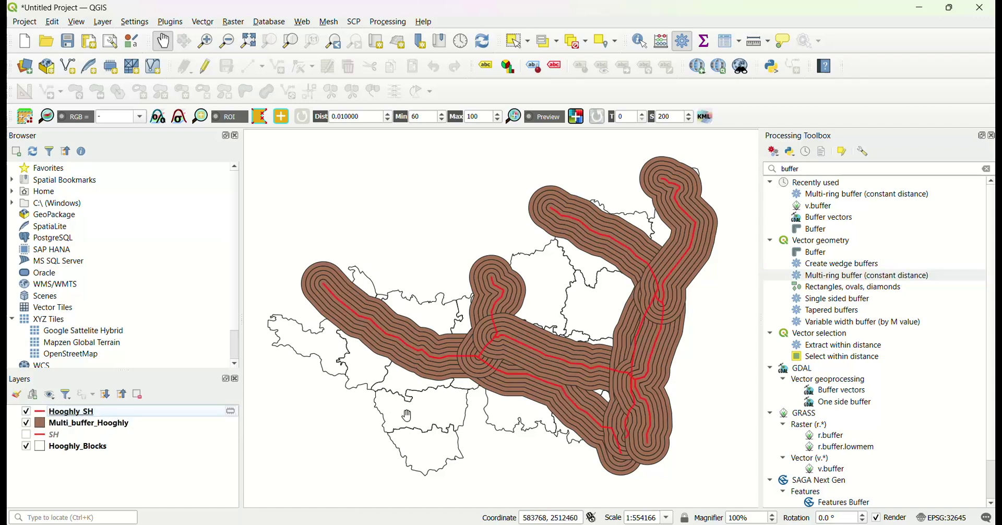